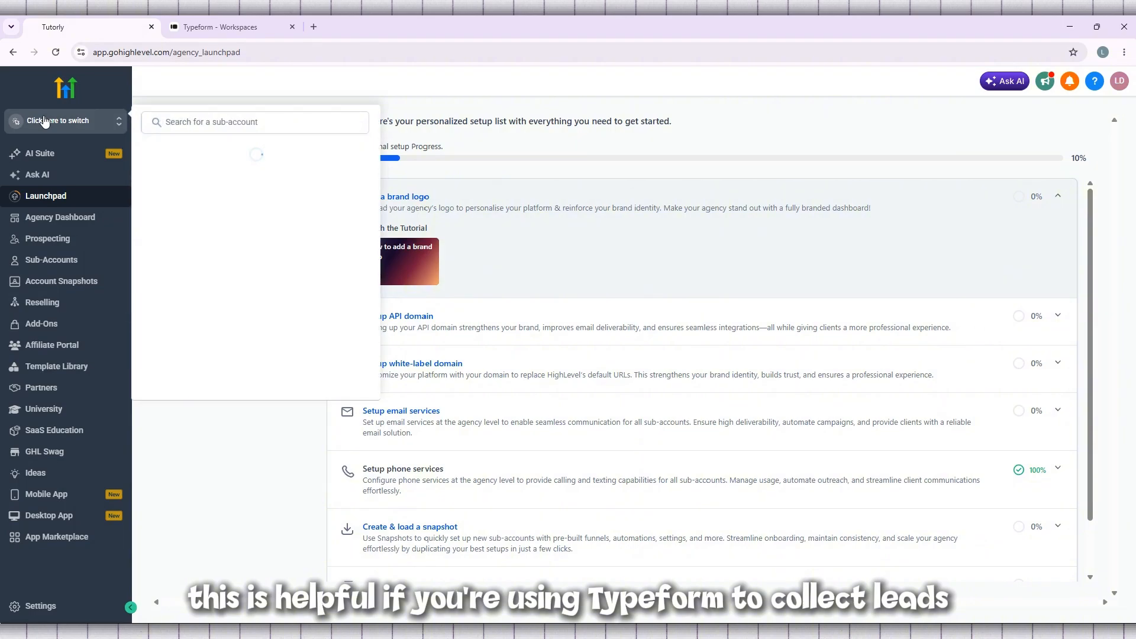
Step: Switch to the Tutorly sub-account, open its dashboard and collapse the onboarding call pop-up
left_click(224, 183)
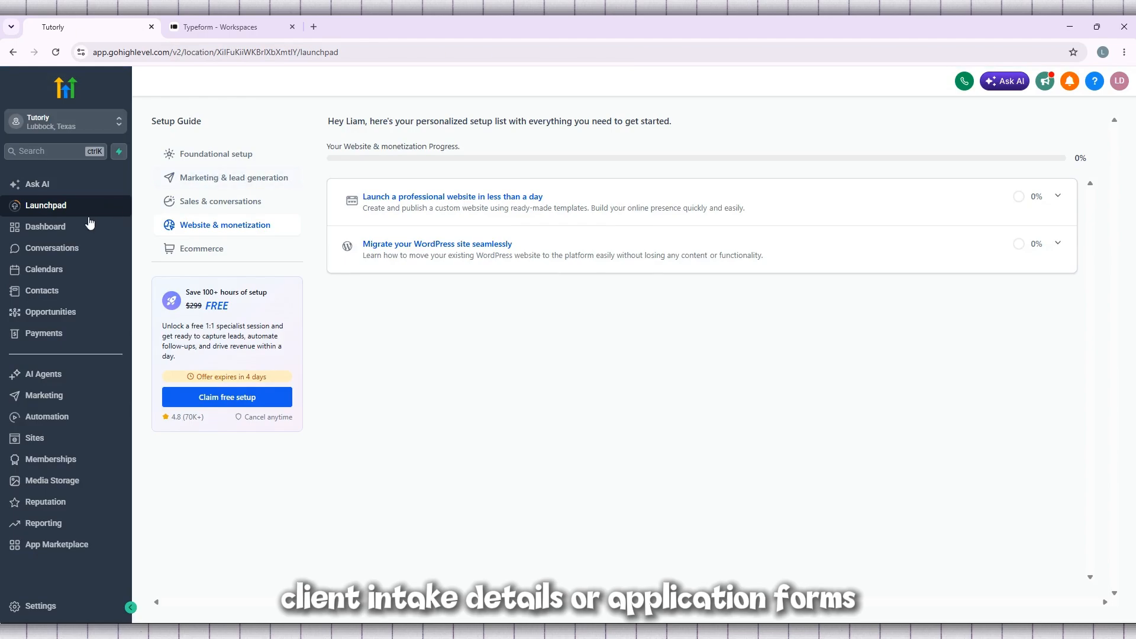
left_click(69, 228)
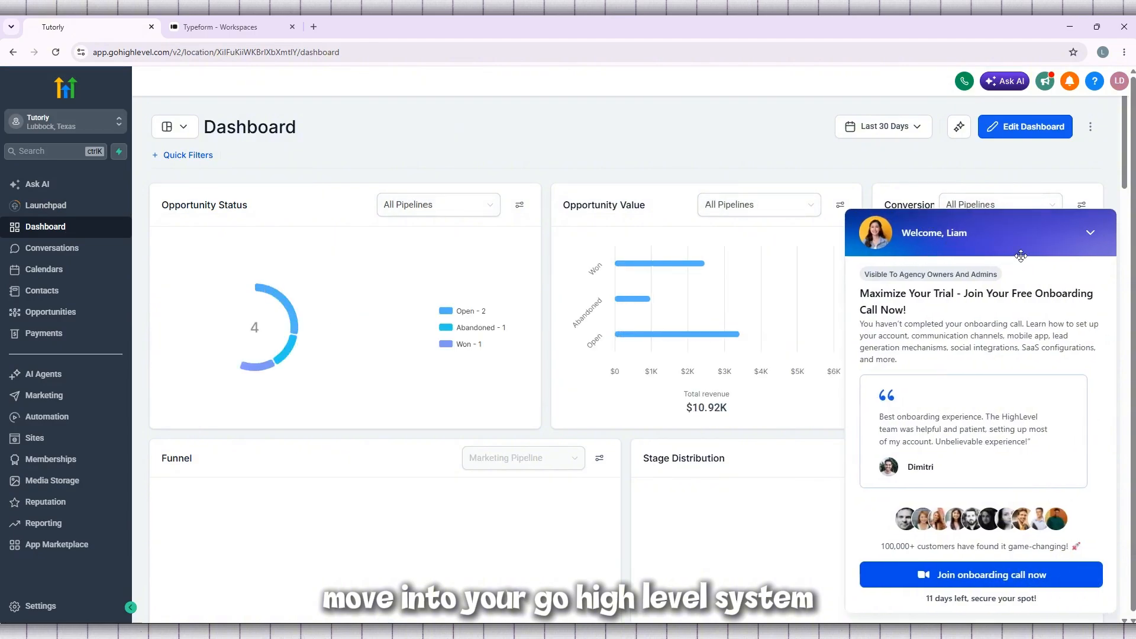
left_click(1091, 233)
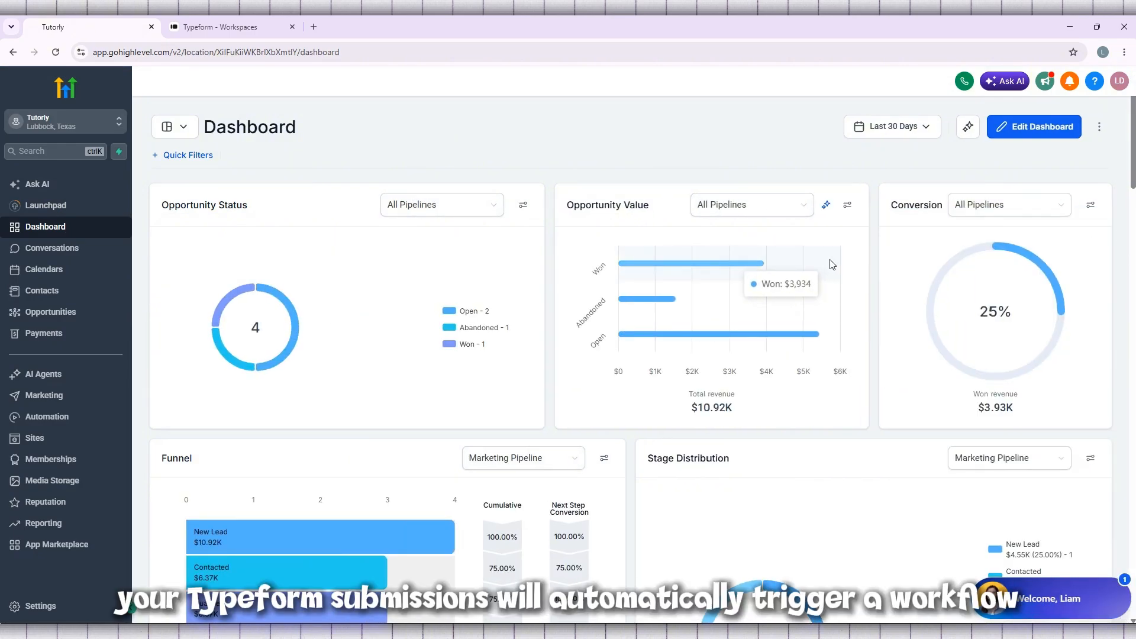
Step: Look over the dashboard's opportunity, funnel, stage distribution, task, manual action and lead source widgets
scroll(833, 264, "down", 1)
scroll(833, 264, "down", 4)
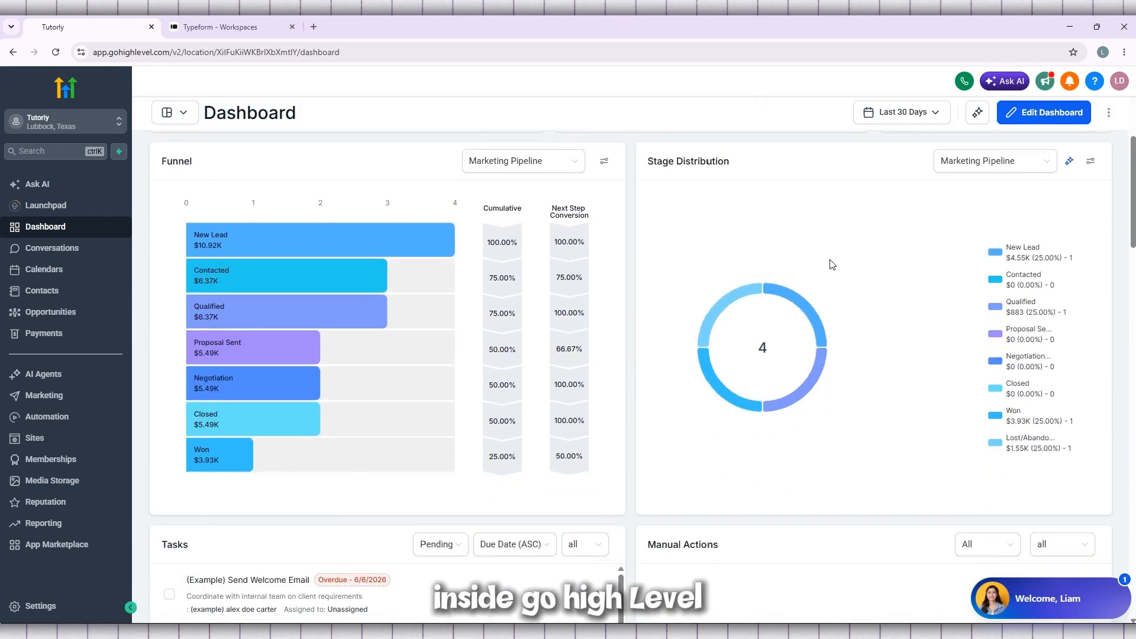
scroll(833, 265, "down", 4)
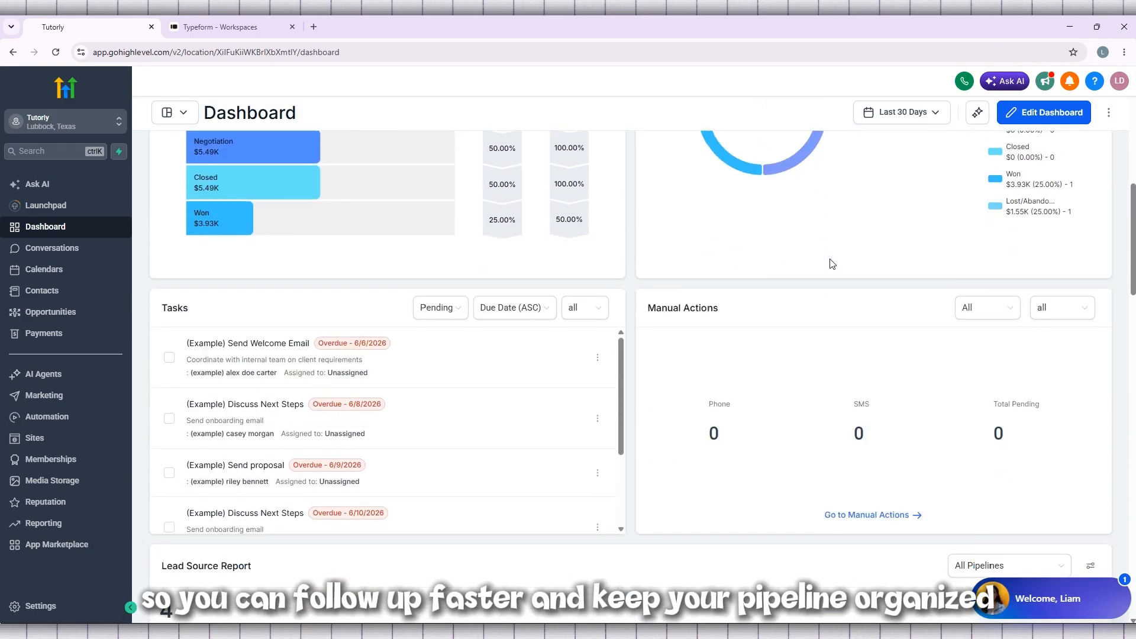
scroll(831, 261, "down", 6)
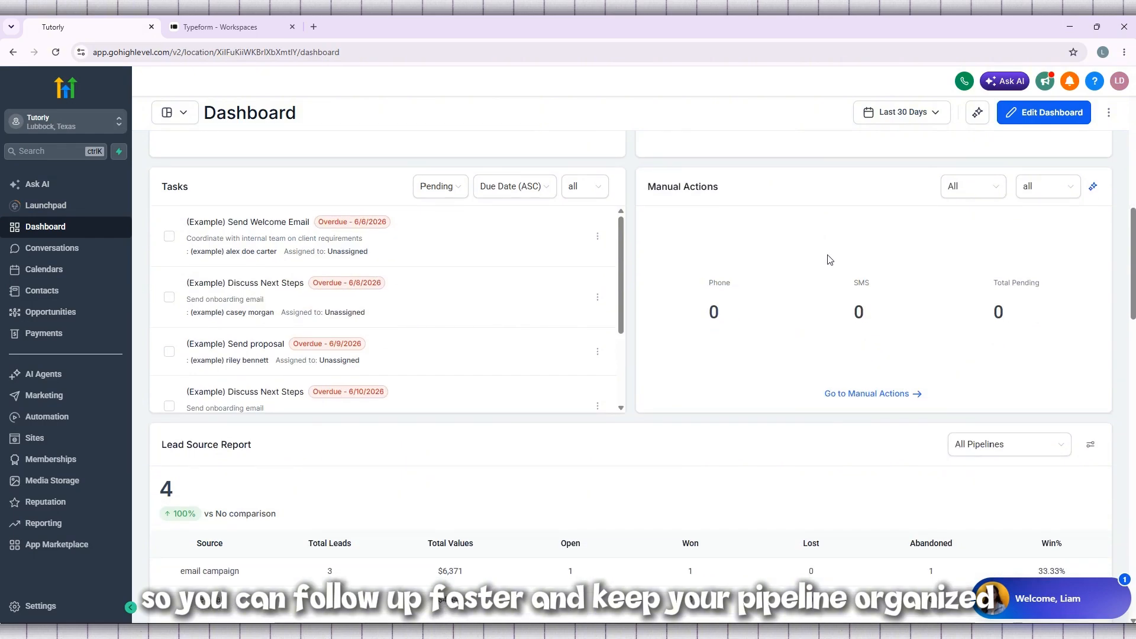
scroll(830, 259, "up", 6)
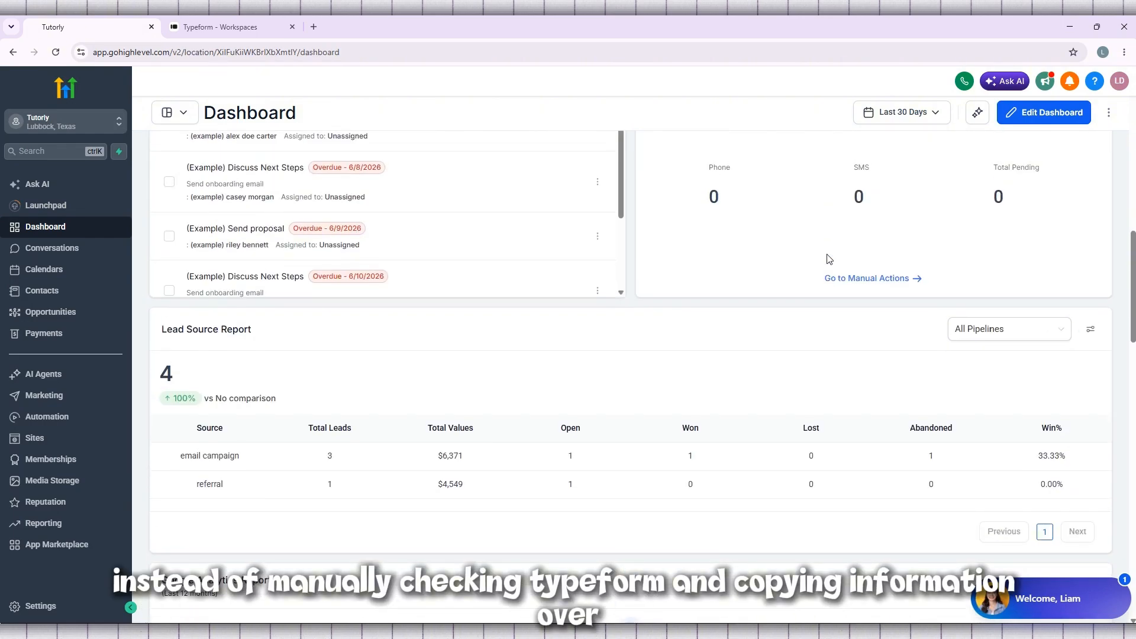
scroll(829, 259, "up", 6)
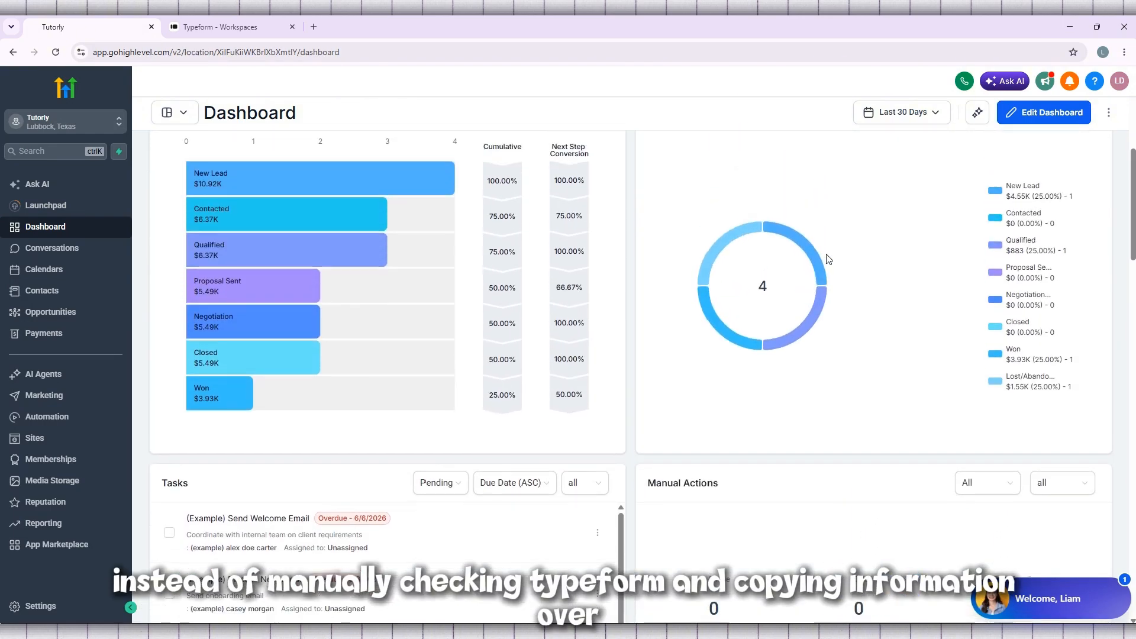
scroll(827, 259, "up", 3)
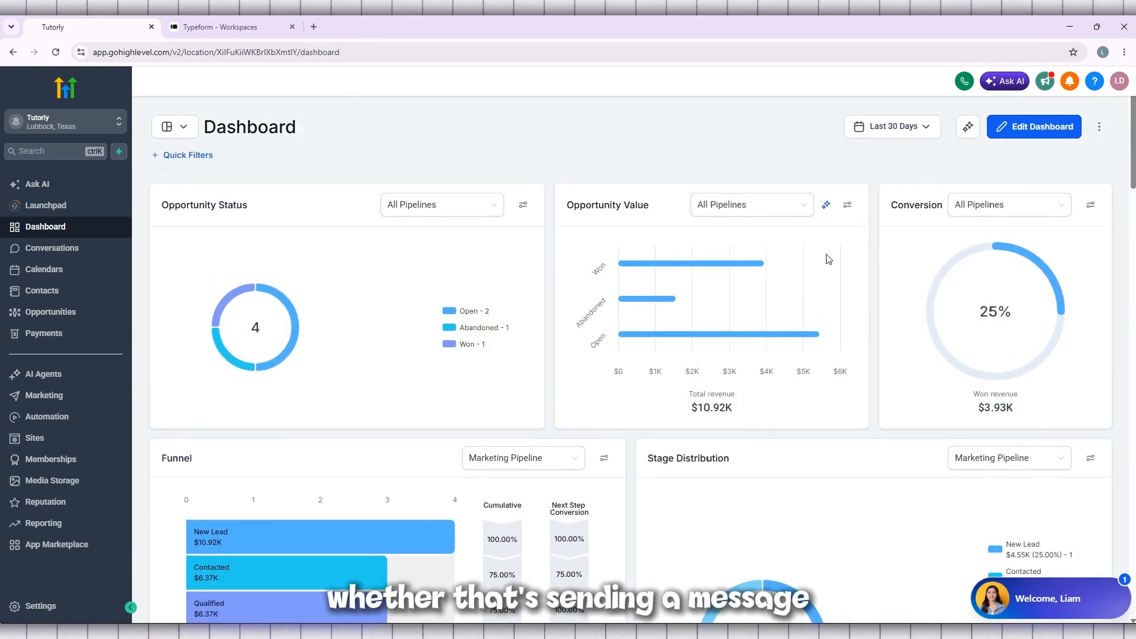
scroll(829, 259, "down", 1)
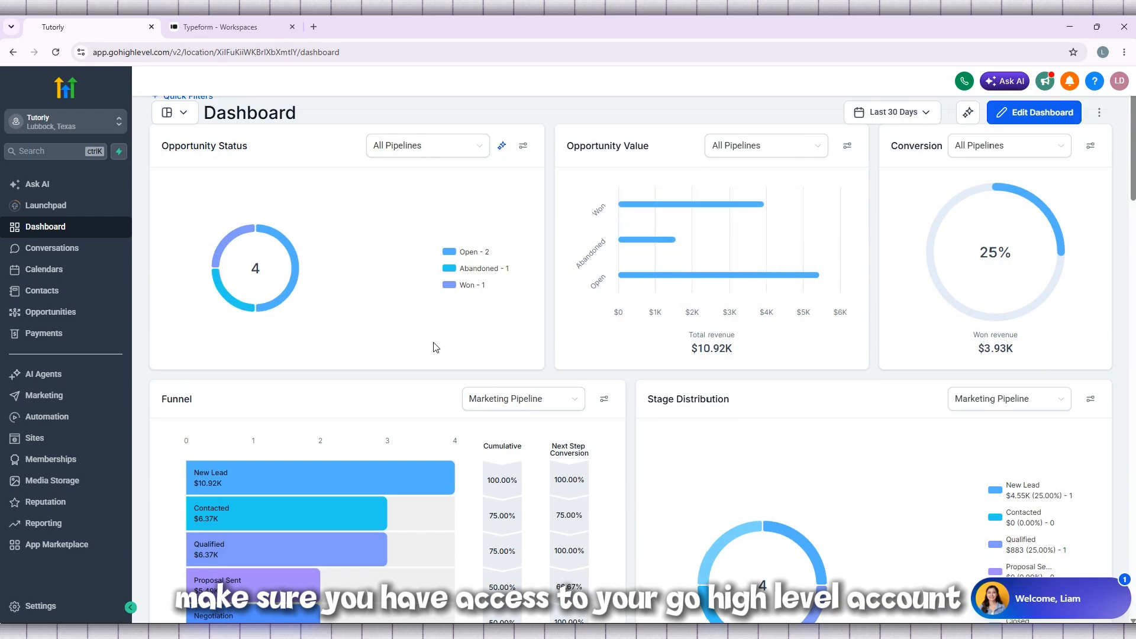
left_click(53, 126)
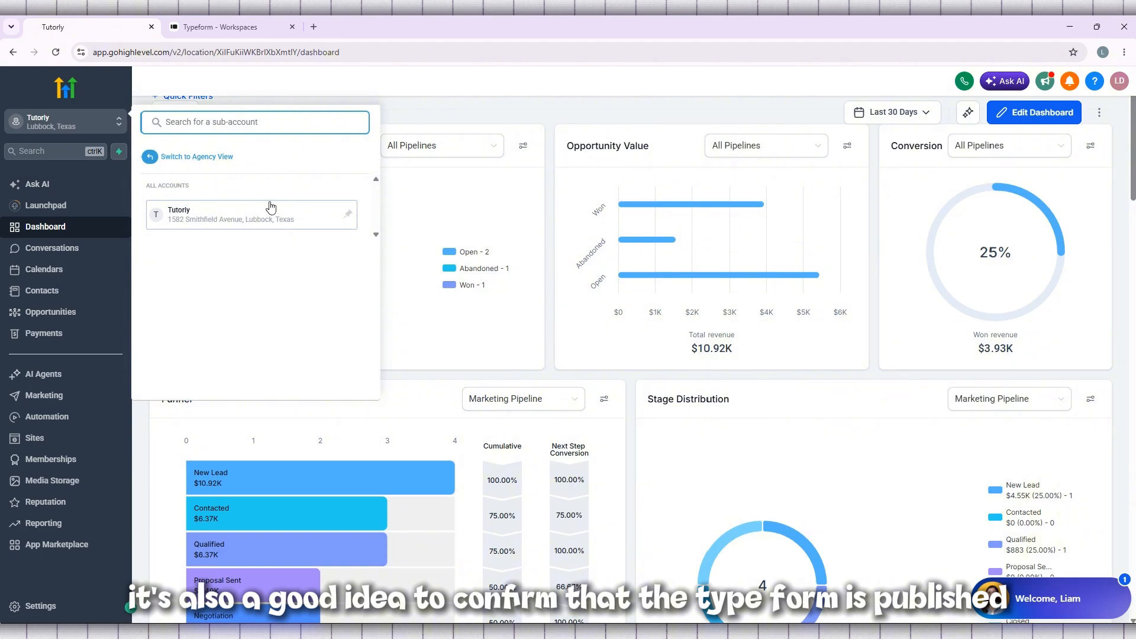
left_click(242, 220)
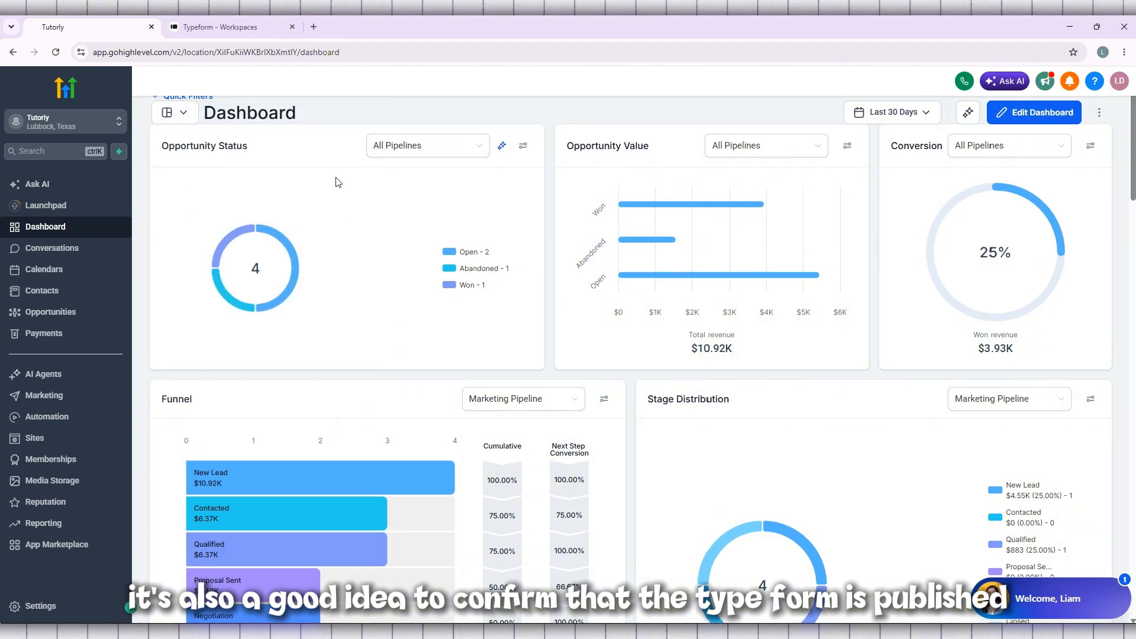
scroll(365, 170, "up", 1)
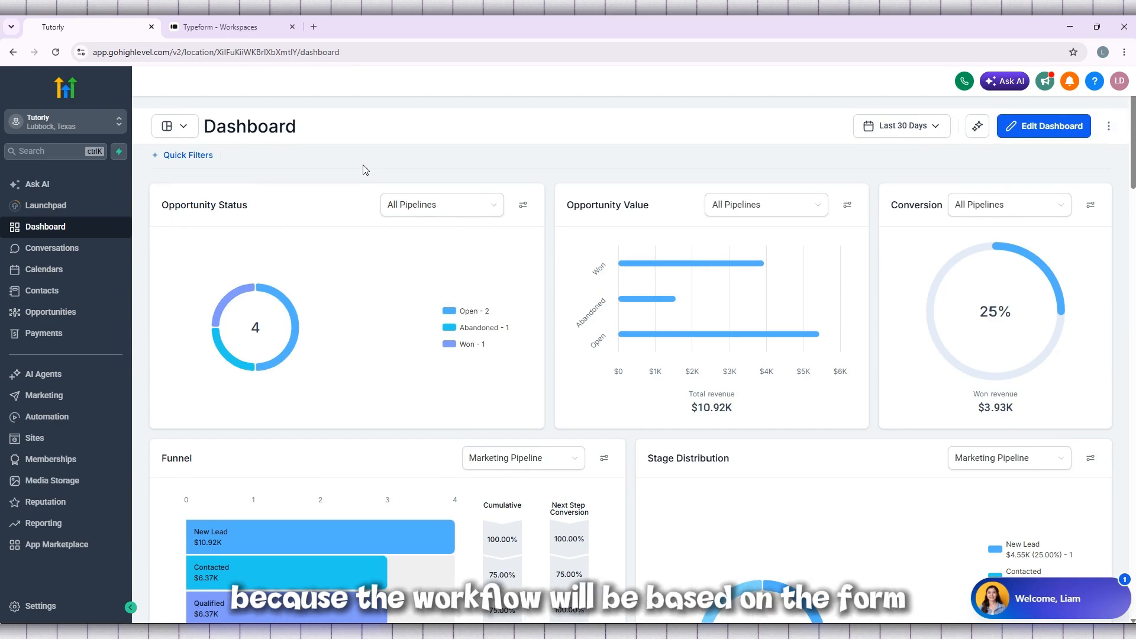
scroll(364, 170, "down", 5)
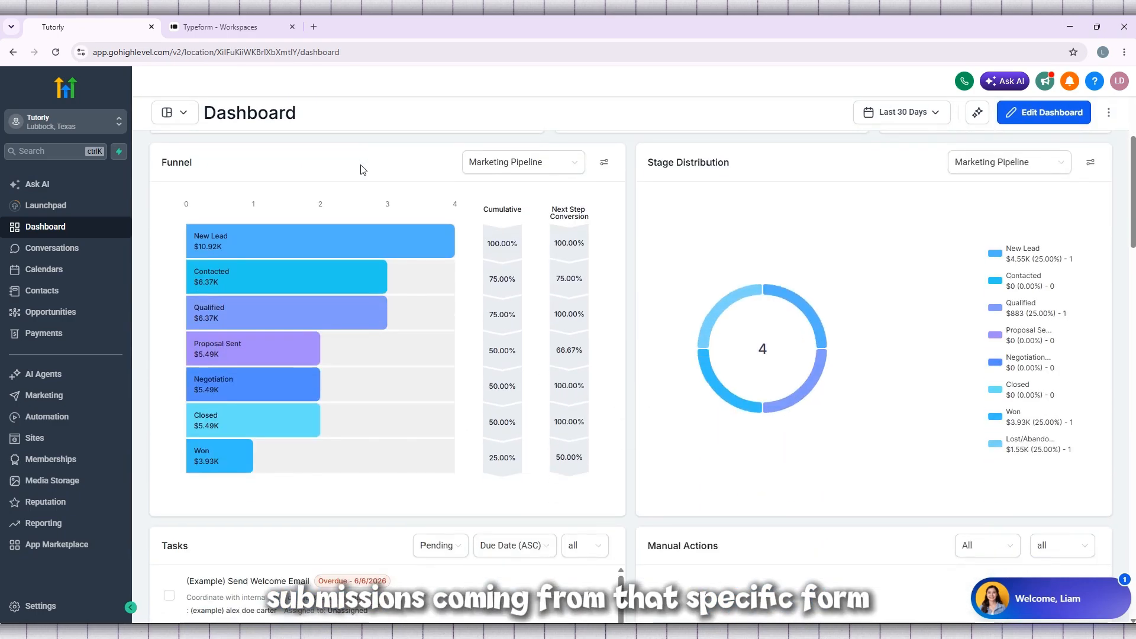
scroll(363, 171, "up", 1)
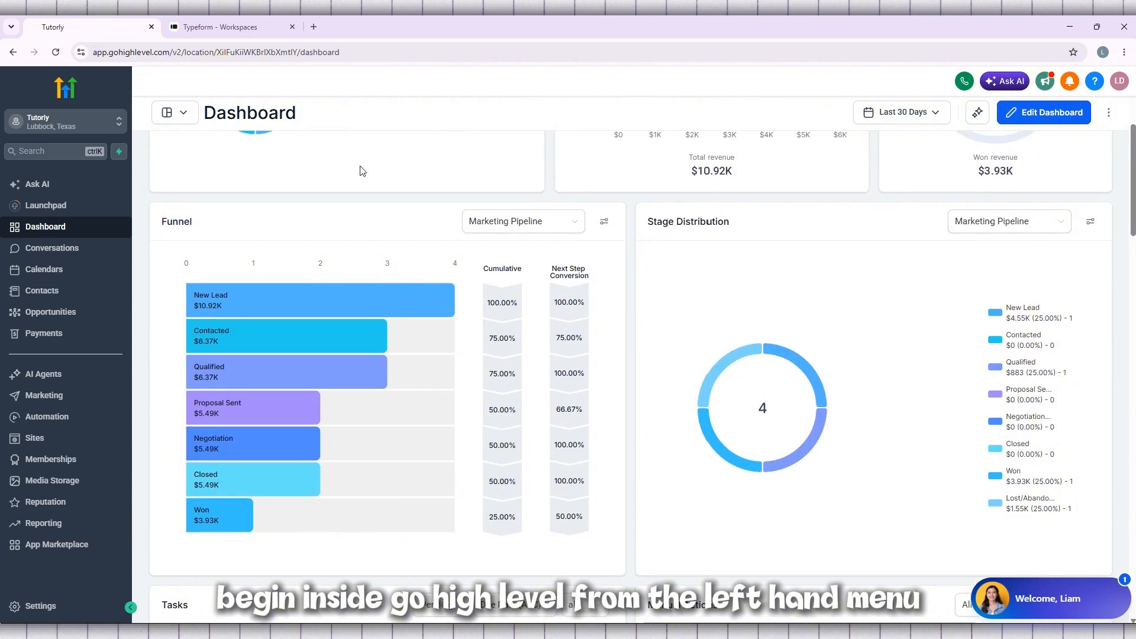
scroll(361, 170, "down", 1)
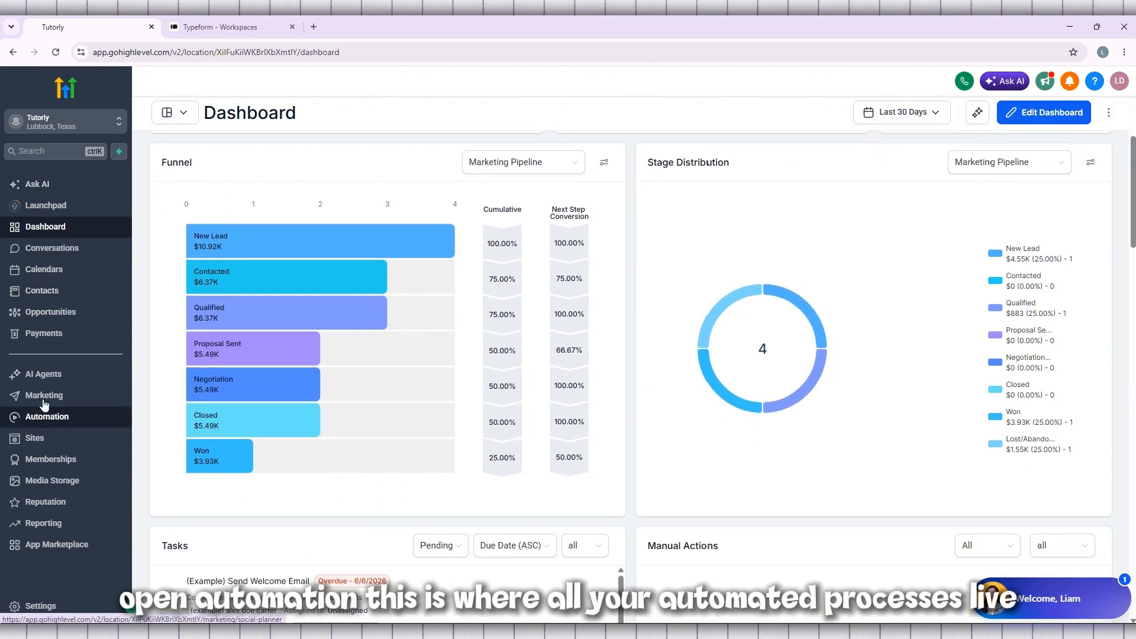
Step: Open the sub-account's Automation area, check the workflow overview statistics and return to the workflows page
left_click(82, 423)
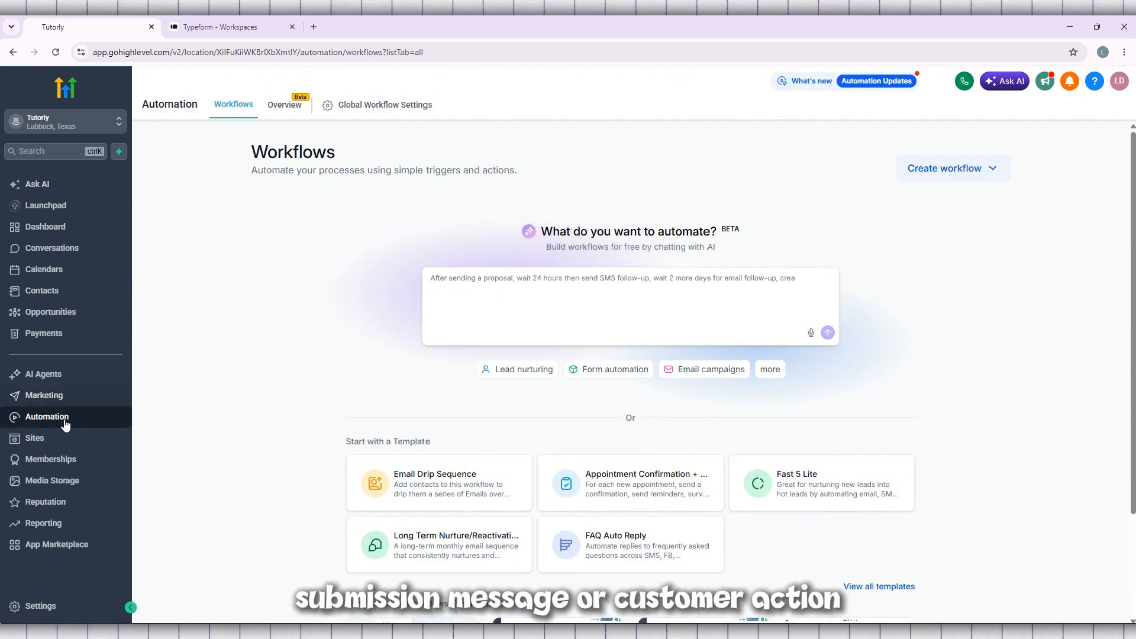
scroll(464, 427, "down", 2)
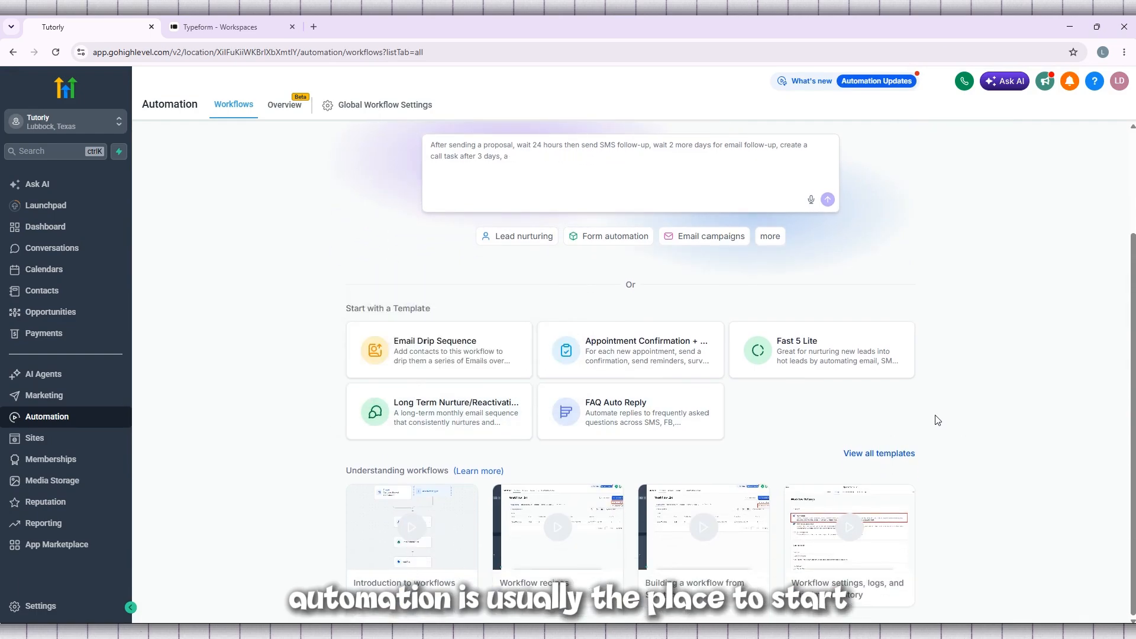
scroll(934, 420, "up", 2)
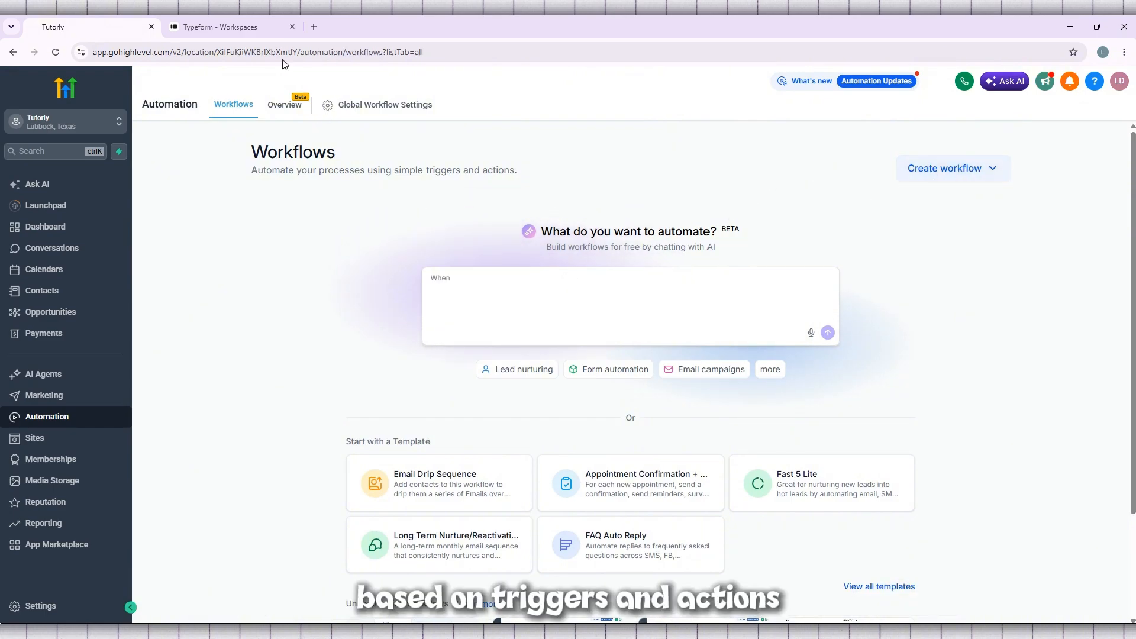
left_click(285, 111)
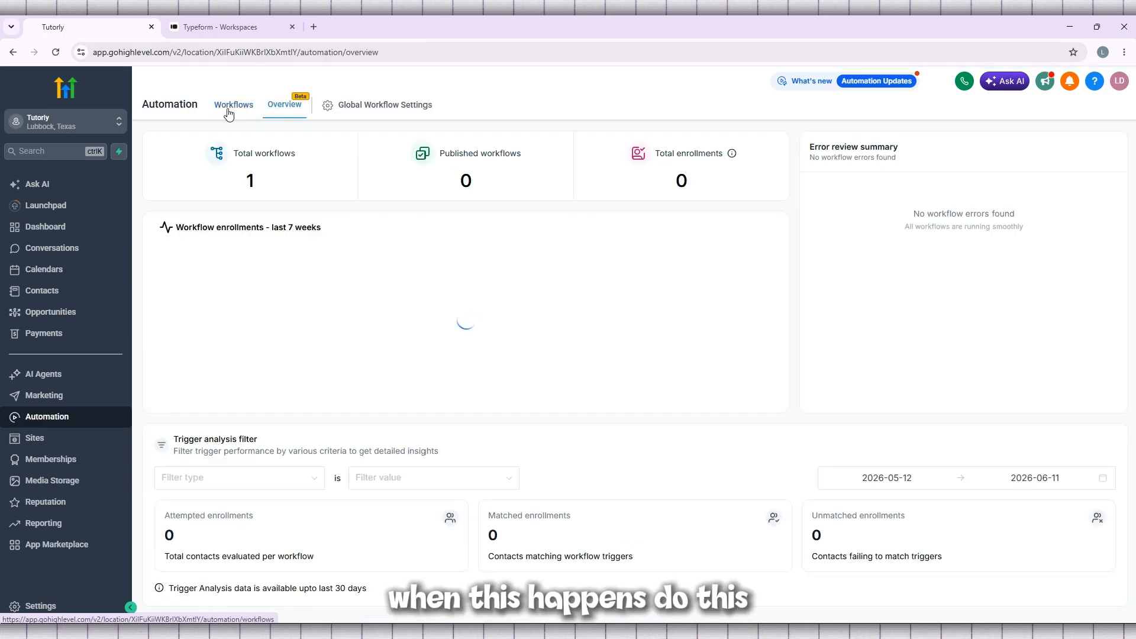
left_click(229, 114)
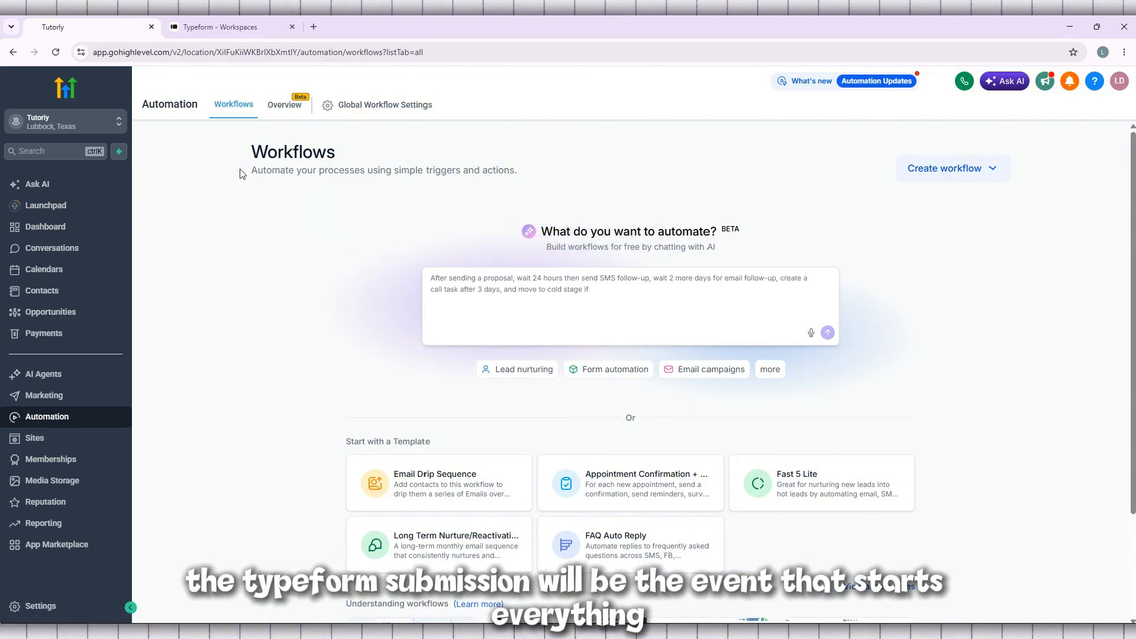
Step: Create a new automation workflow from scratch
left_click_drag(251, 151, 518, 172)
left_click(492, 175)
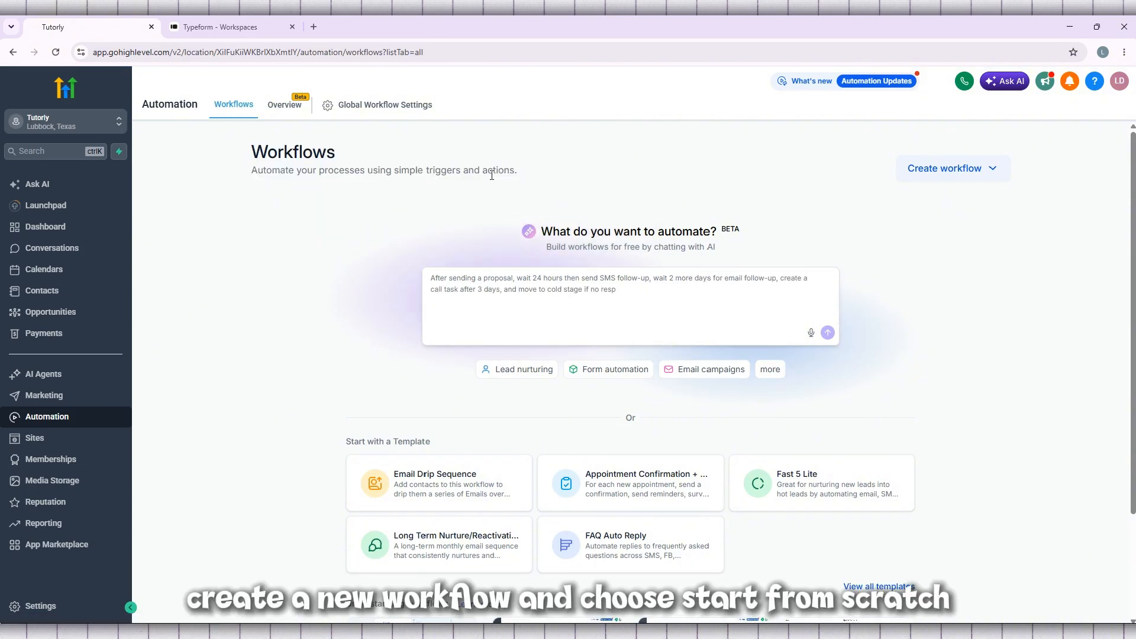
triple_click(492, 175)
left_click(969, 170)
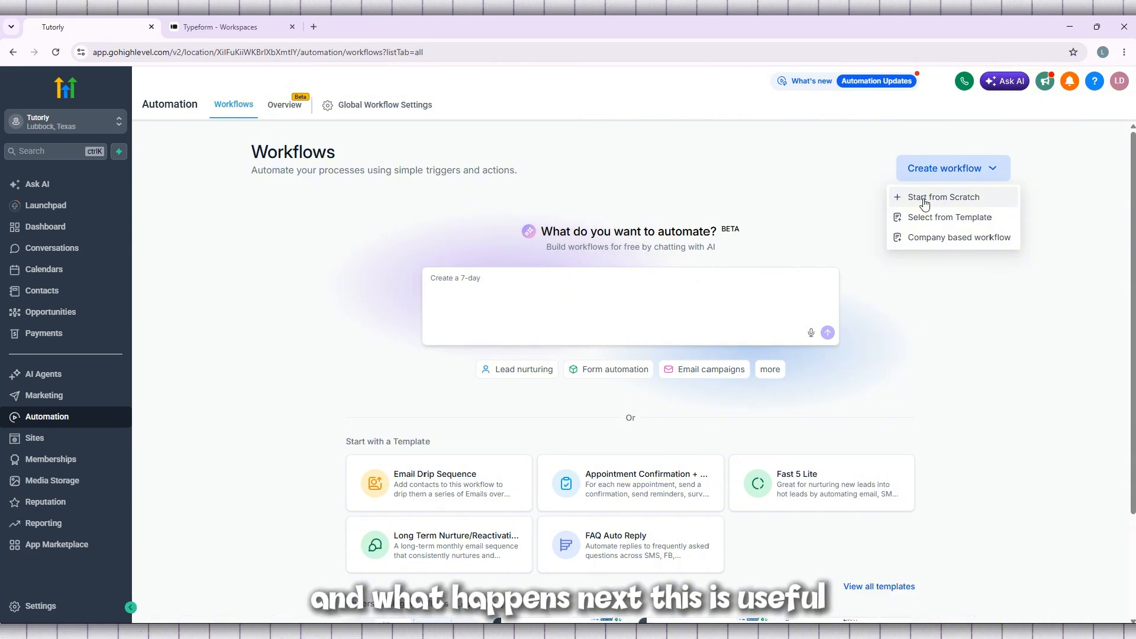
left_click(925, 199)
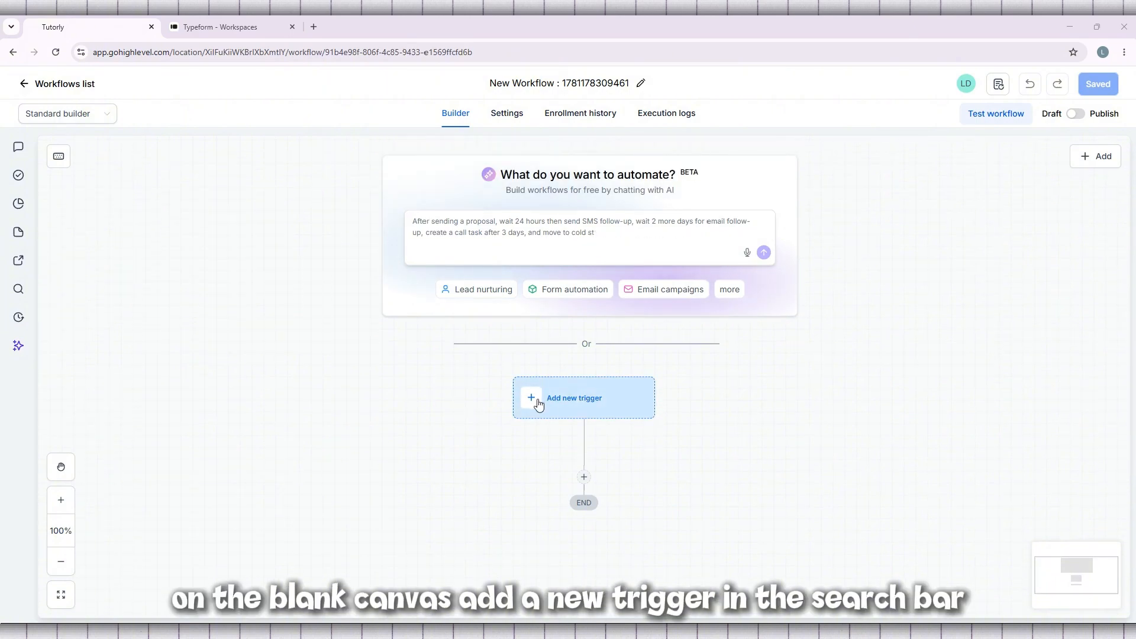
Step: Add a trigger to the workflow by searching for "typ" and choosing Typeform's New entry event
left_click(580, 397)
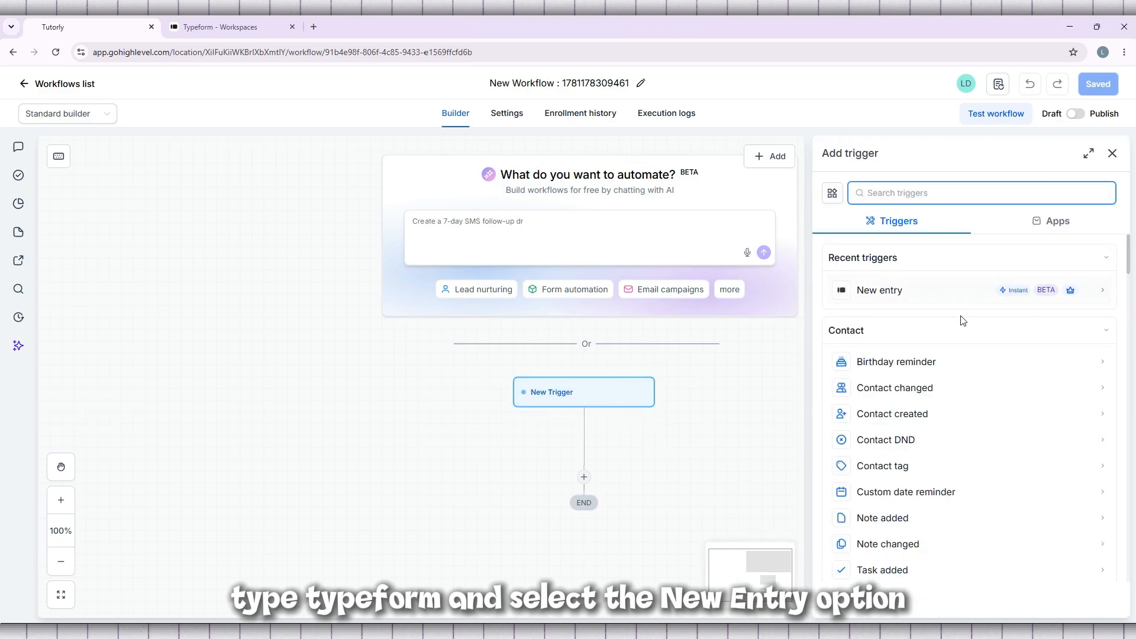
type("typ")
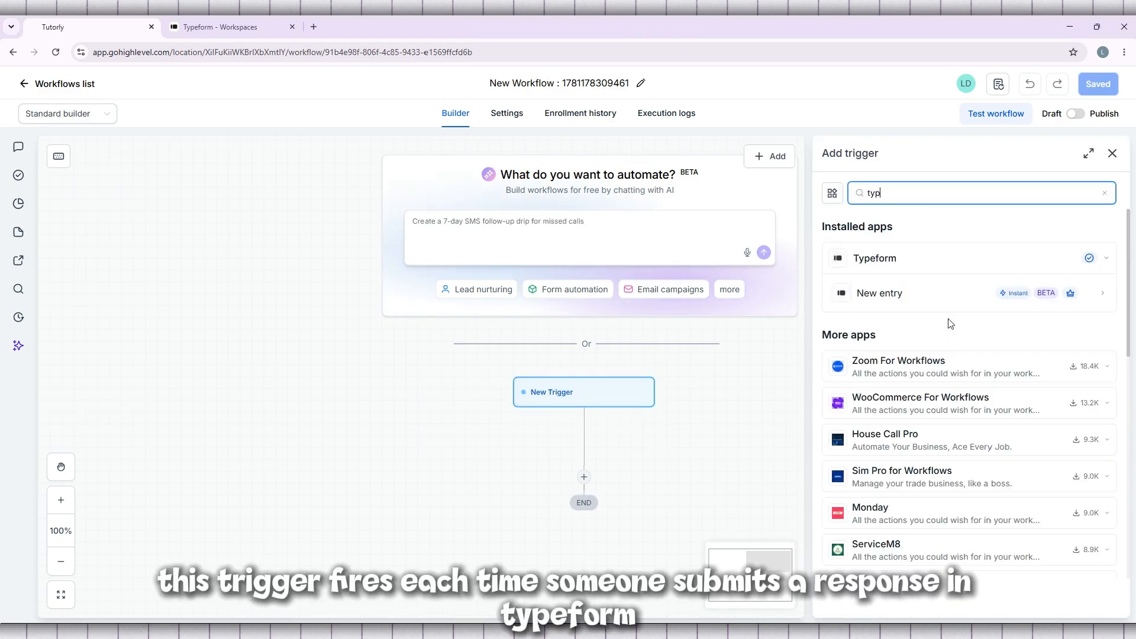
left_click(953, 264)
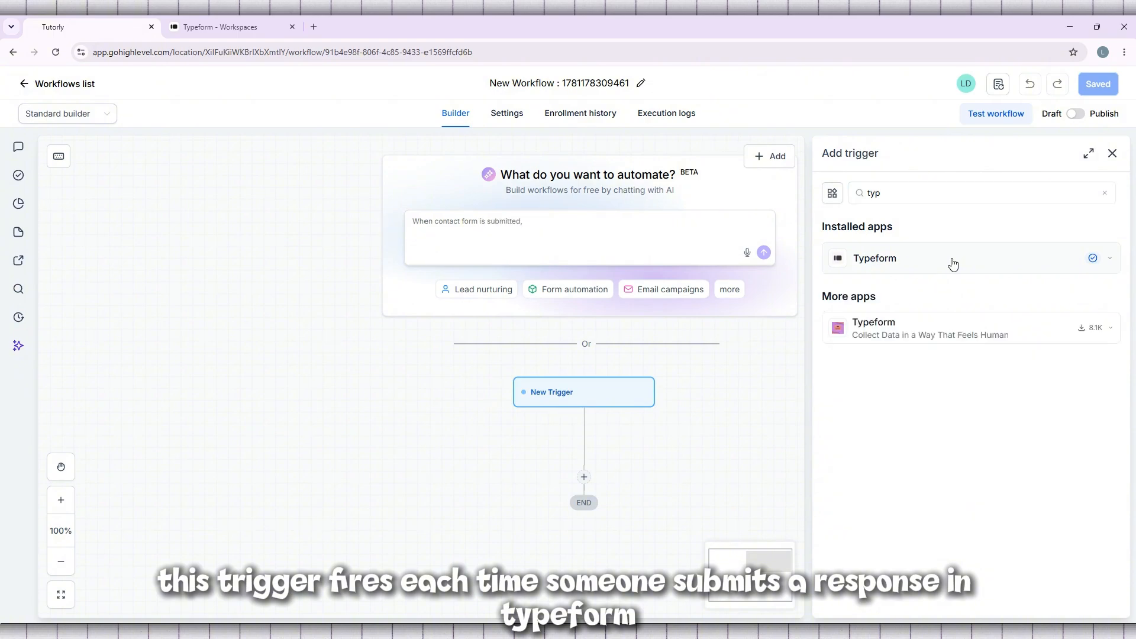
left_click(914, 264)
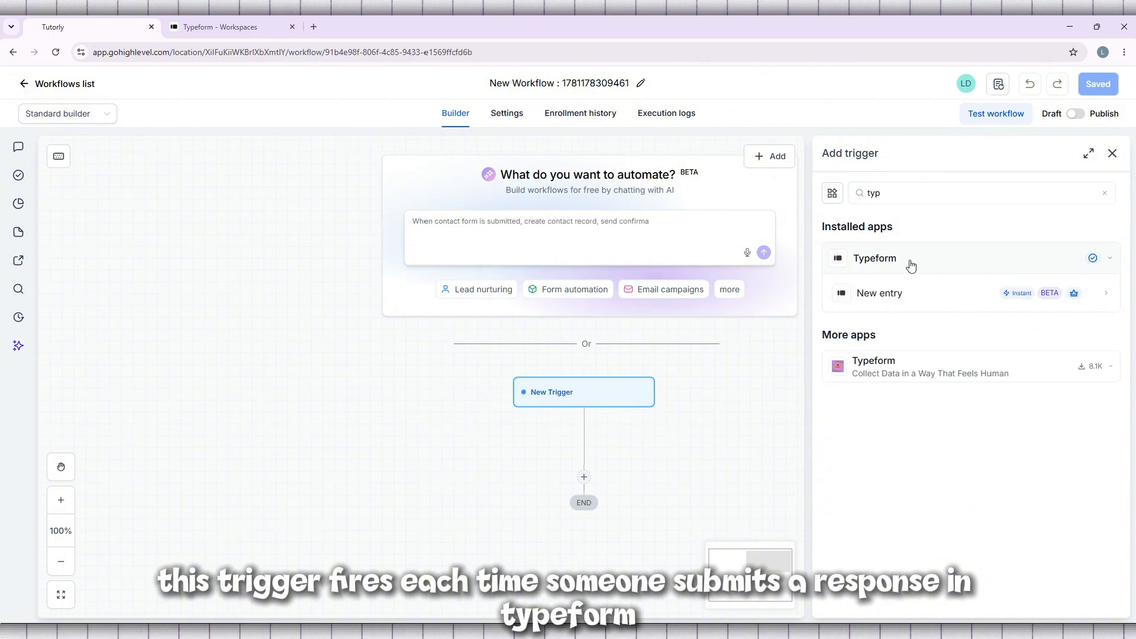
left_click(919, 295)
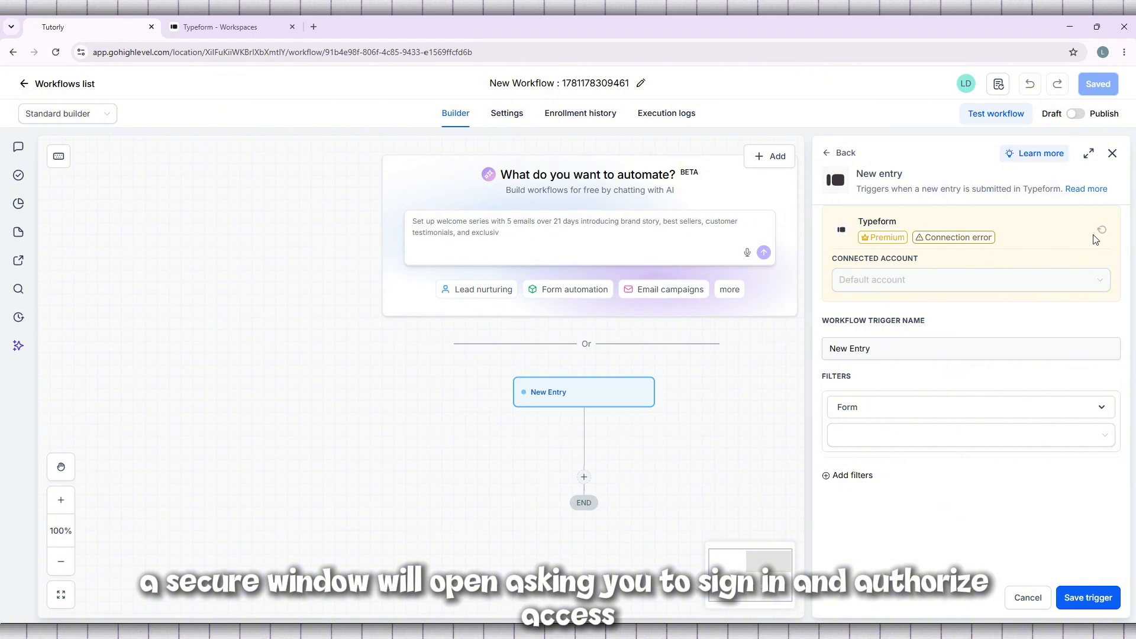
Step: Reconnect Typeform for the New entry trigger, review the requested permissions and accept them to authorize access
left_click(945, 236)
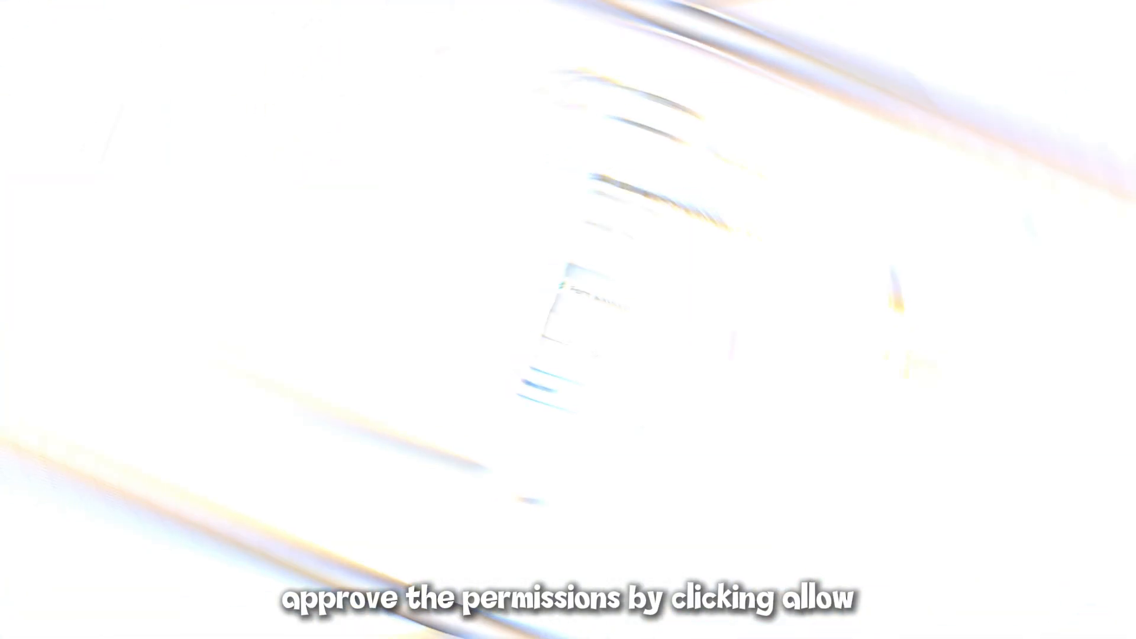
scroll(431, 275, "down", 5)
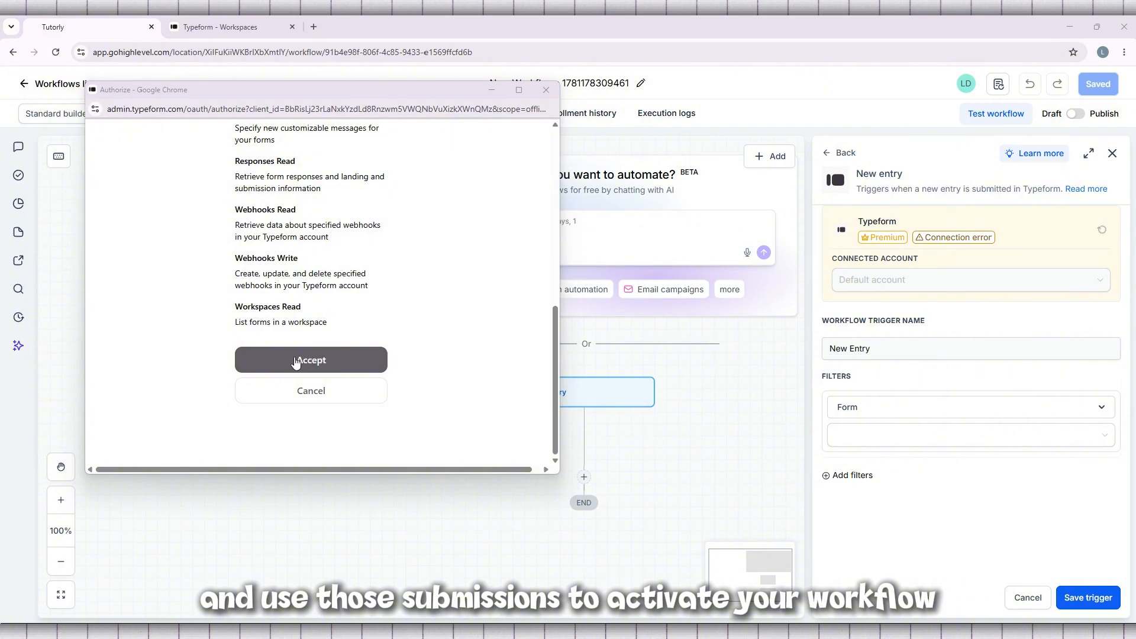
scroll(353, 352, "up", 4)
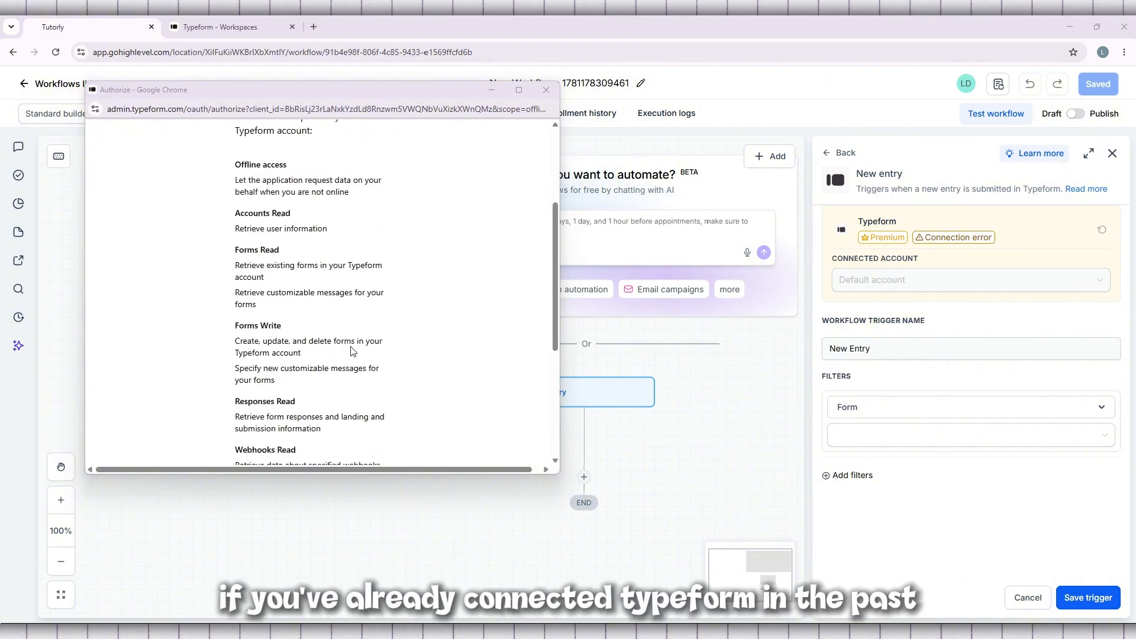
scroll(354, 352, "up", 3)
scroll(352, 346, "down", 7)
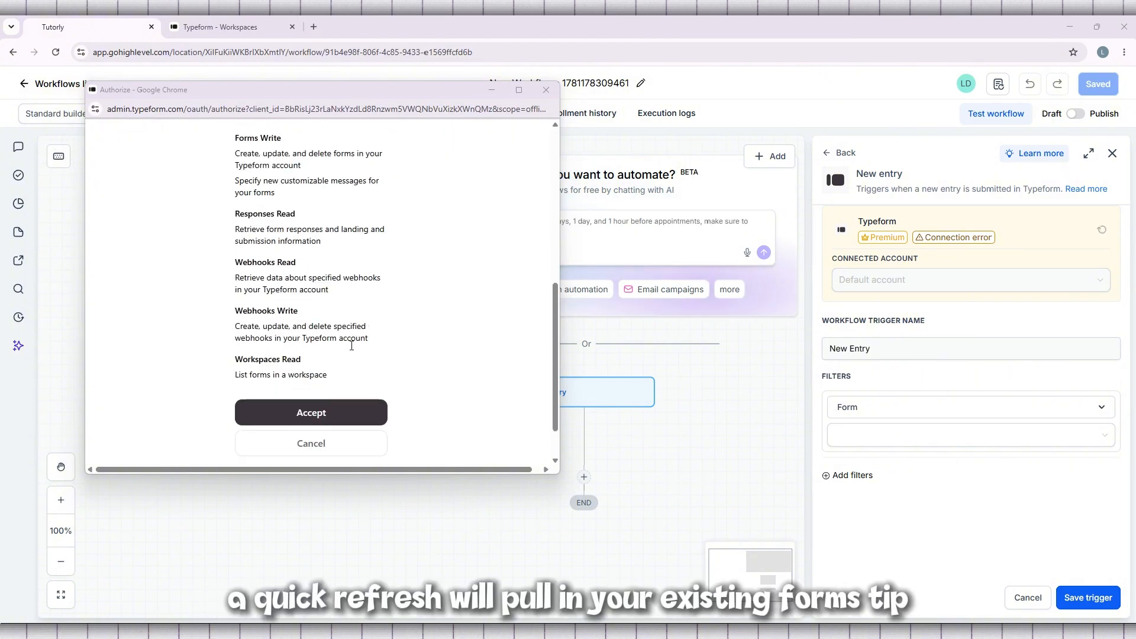
left_click(316, 367)
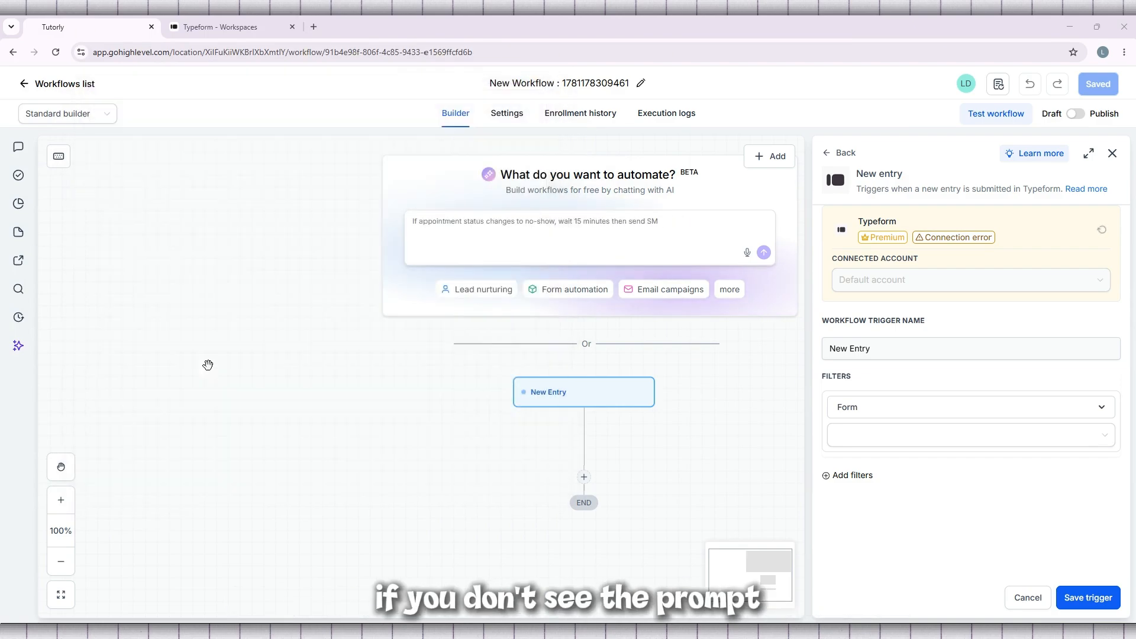
double_click(964, 238)
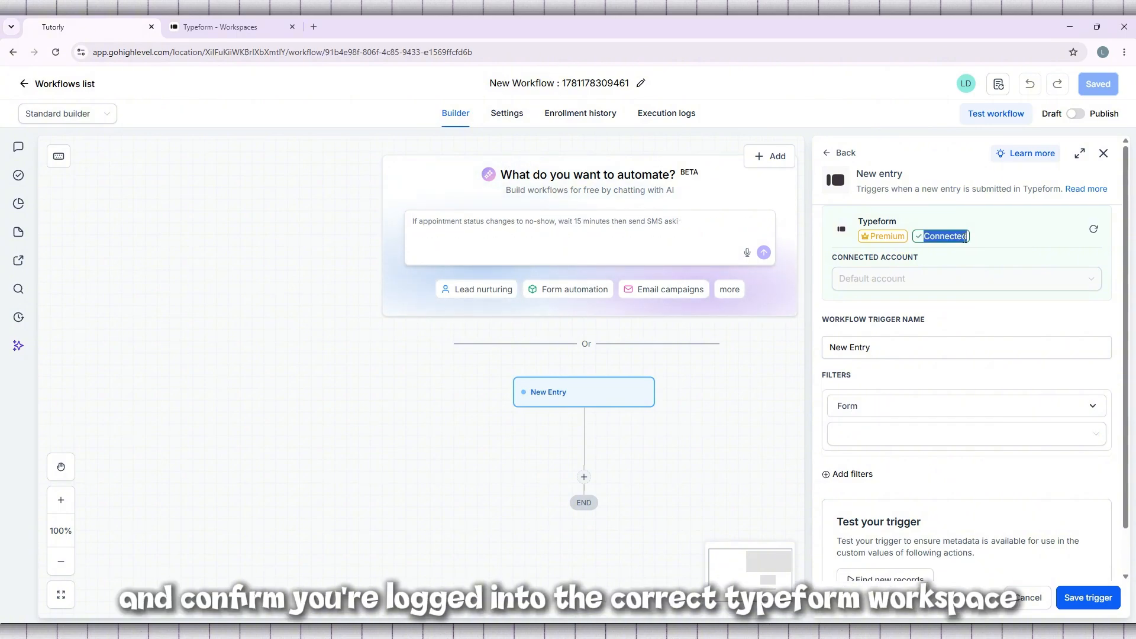
Step: Review the New Entry trigger's connected Typeform account, workflow trigger name and filter settings
scroll(994, 236, "down", 1)
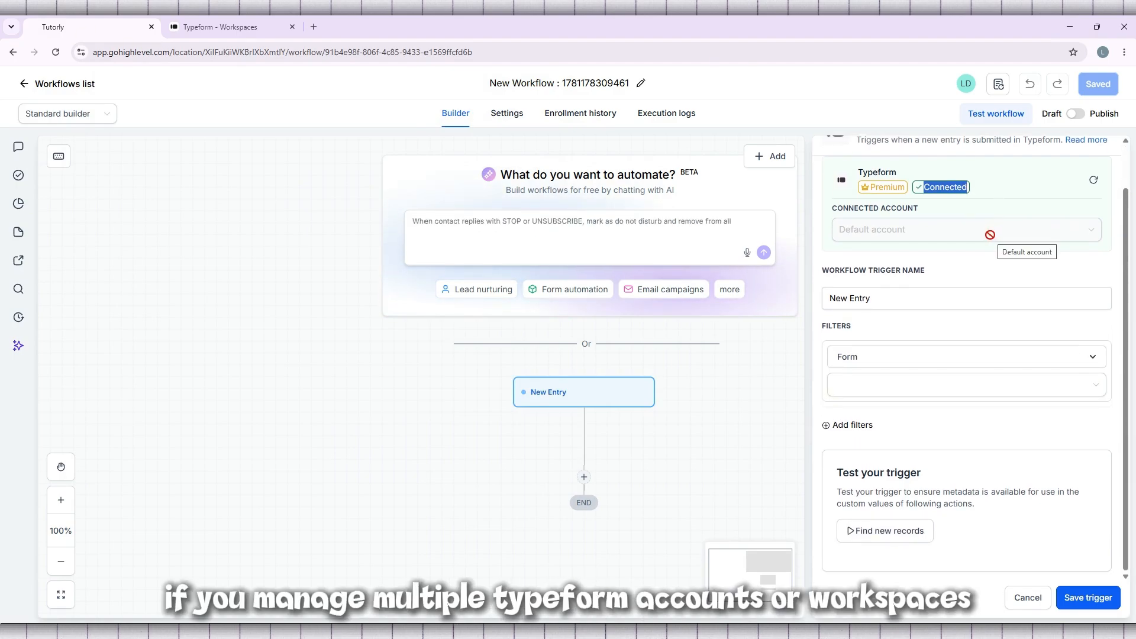
scroll(982, 249, "up", 1)
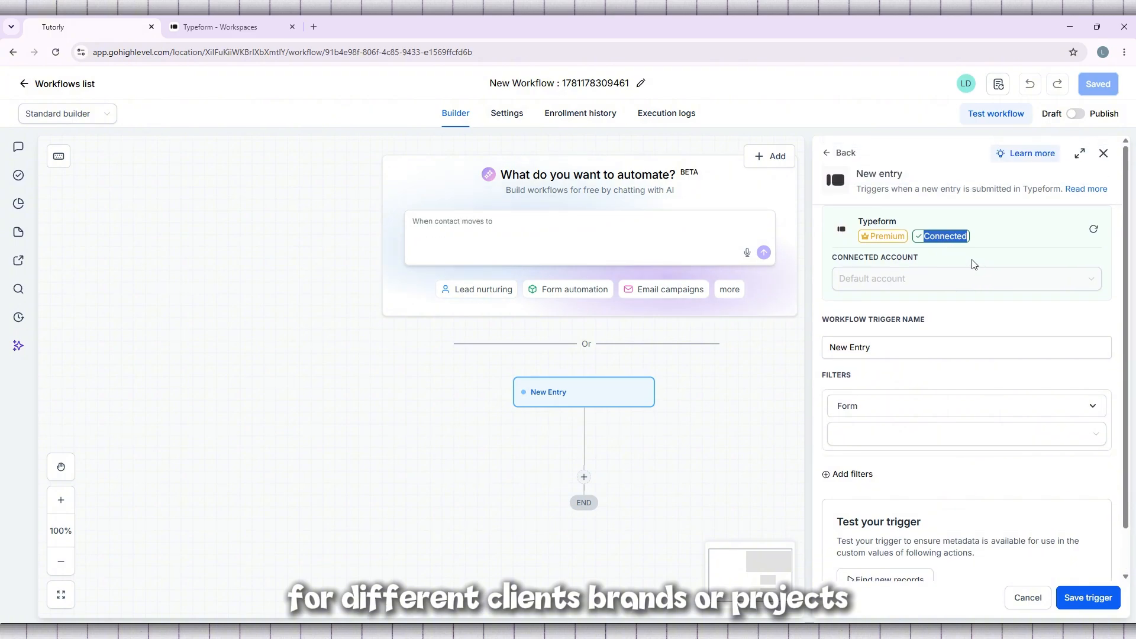
left_click(880, 349)
triple_click(881, 350)
left_click(896, 351)
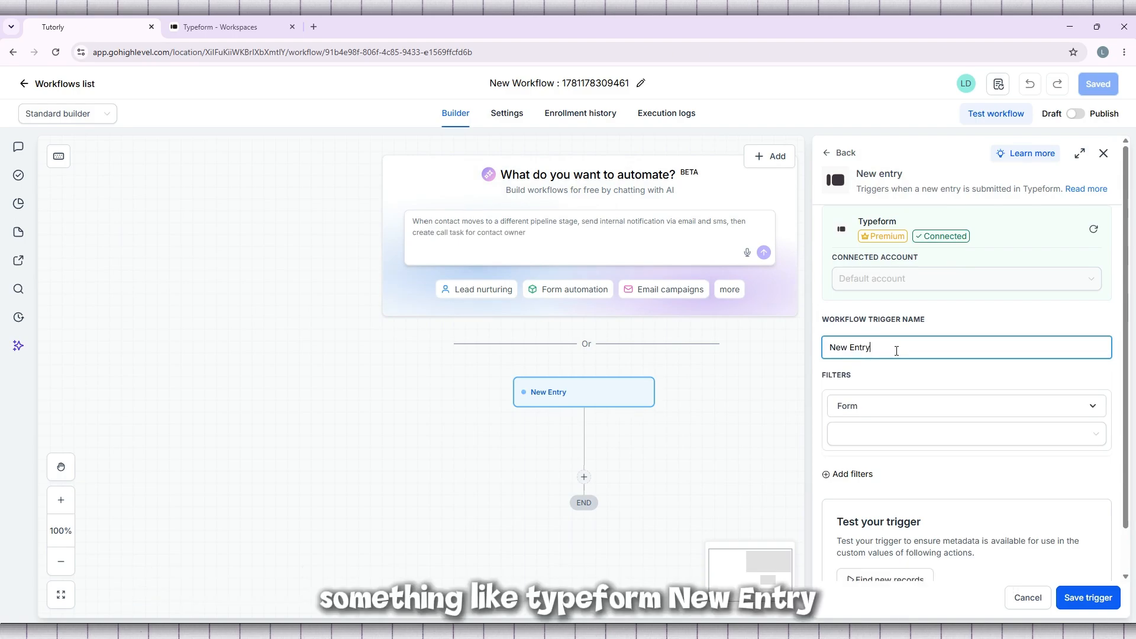
triple_click(871, 351)
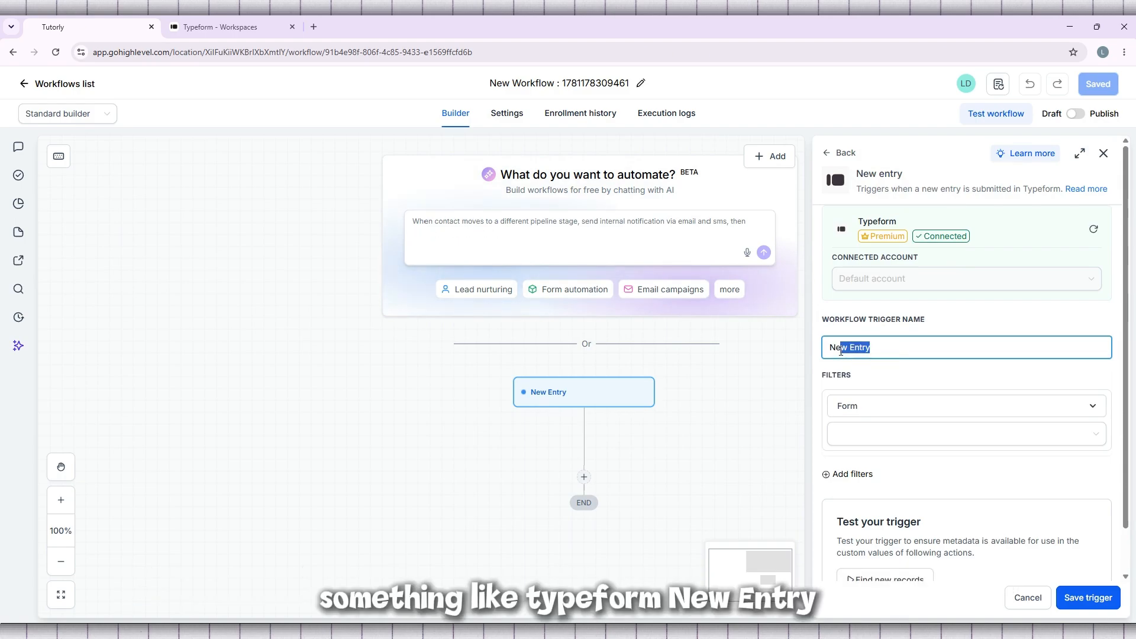
left_click(871, 352)
scroll(875, 352, "down", 1)
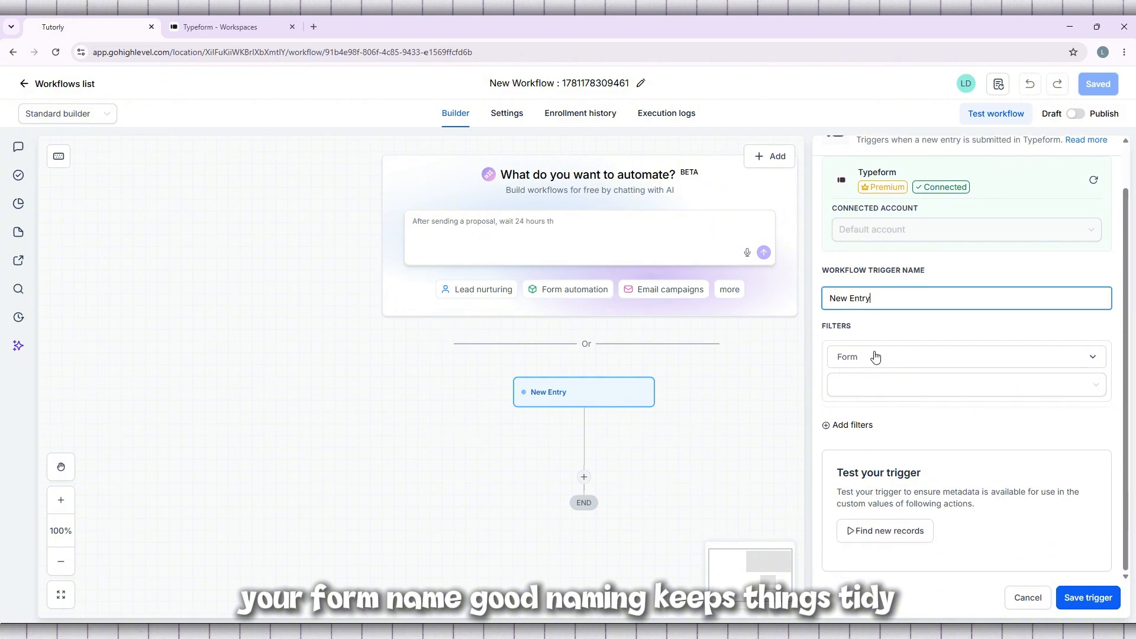
triple_click(886, 296)
left_click(881, 293)
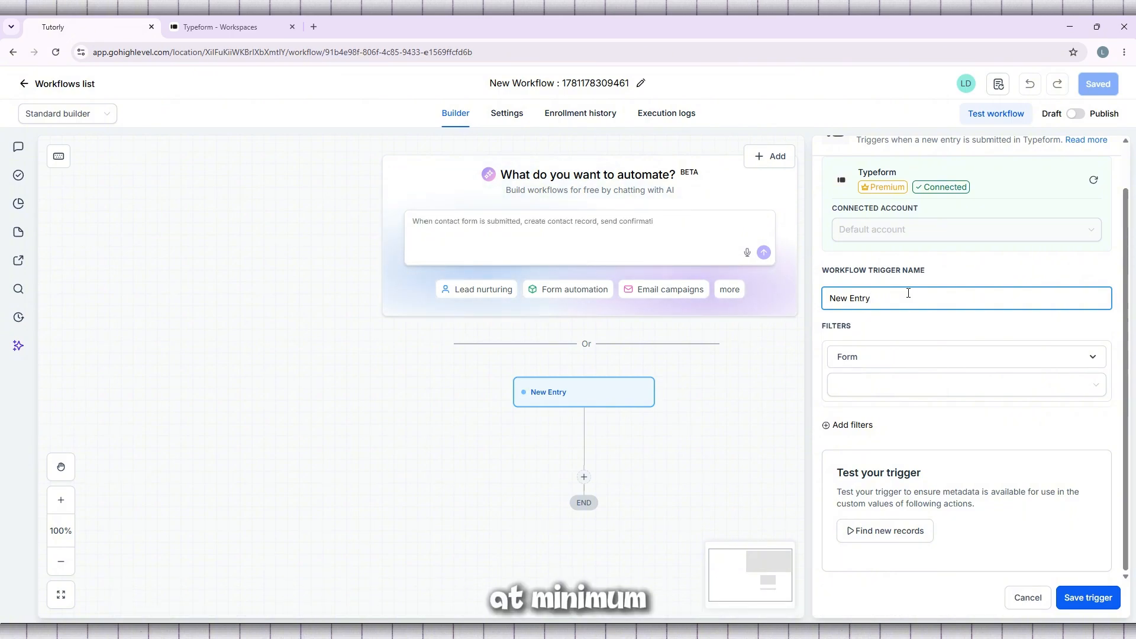
Step: Check which Typeform forms are available as values for the trigger's Form filter
left_click(903, 362)
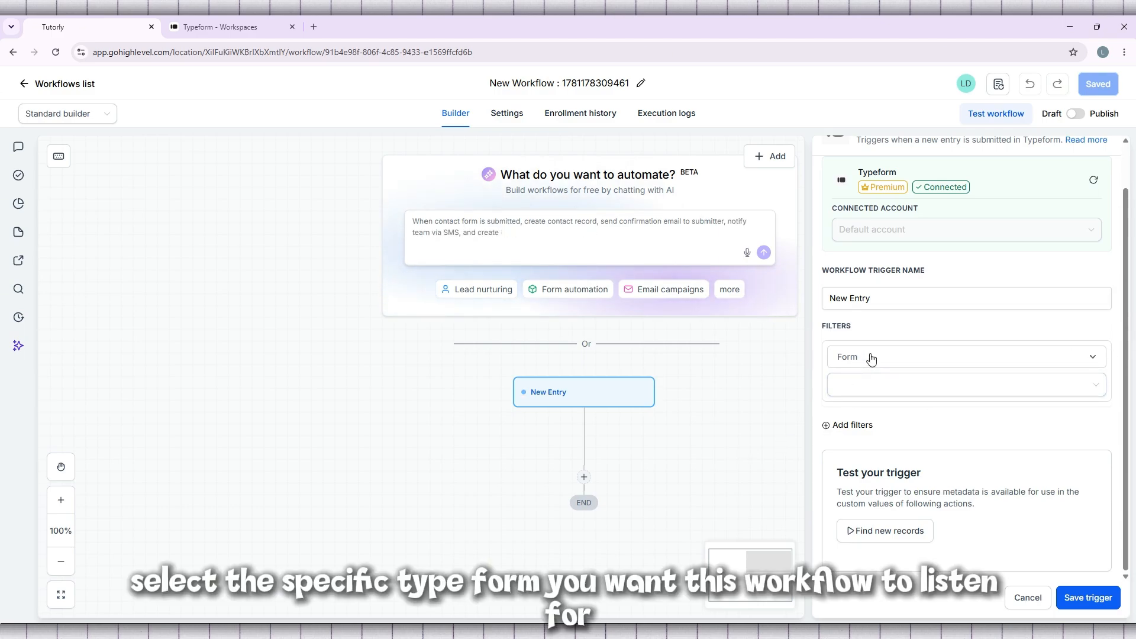
left_click(885, 387)
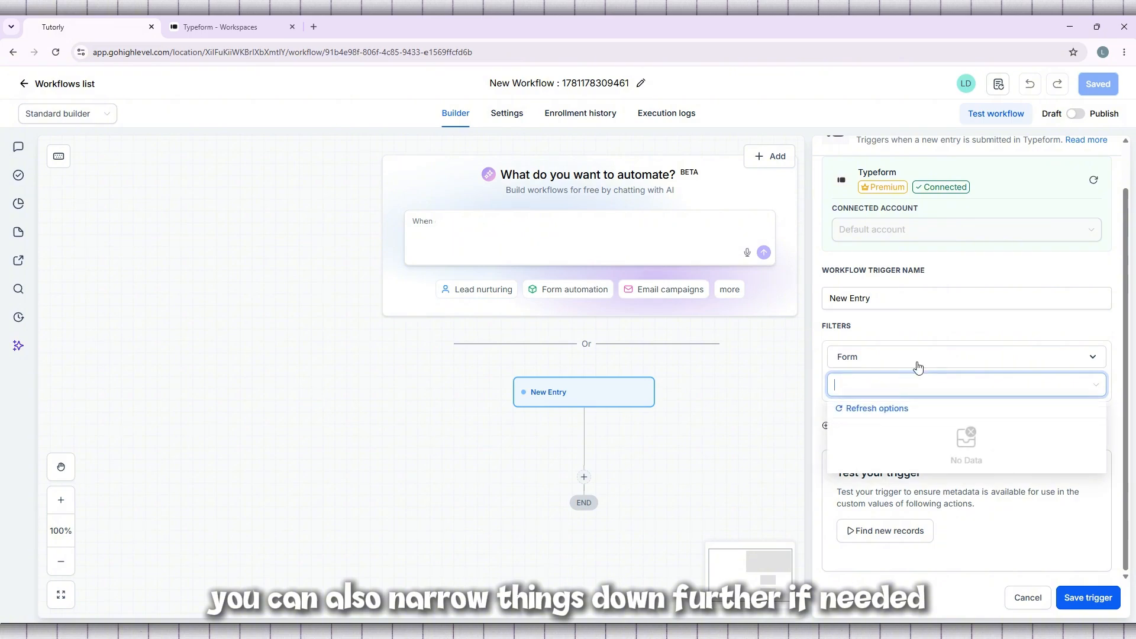
left_click(940, 362)
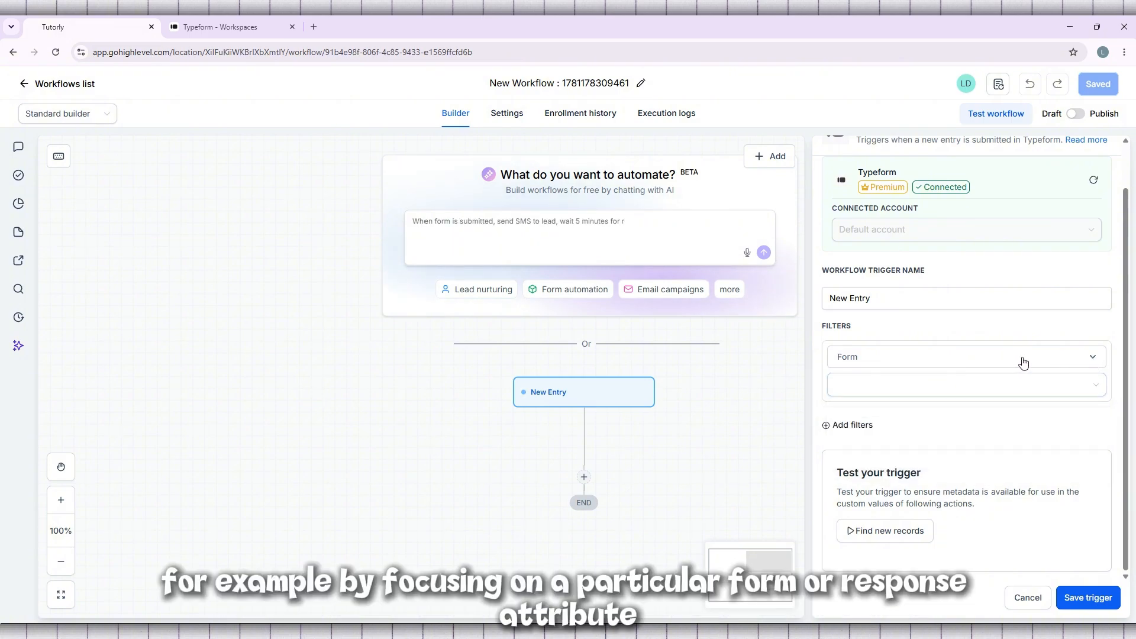
left_click(892, 391)
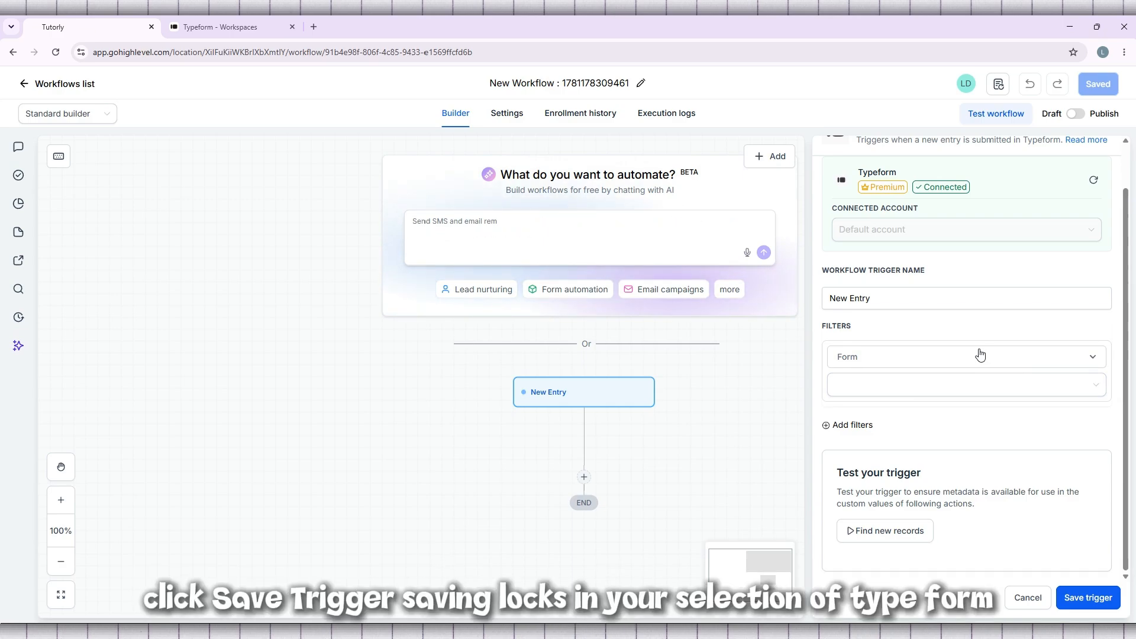
Step: Try to save the New Entry trigger, then refresh the selectable values of its Form filter
left_click(1098, 601)
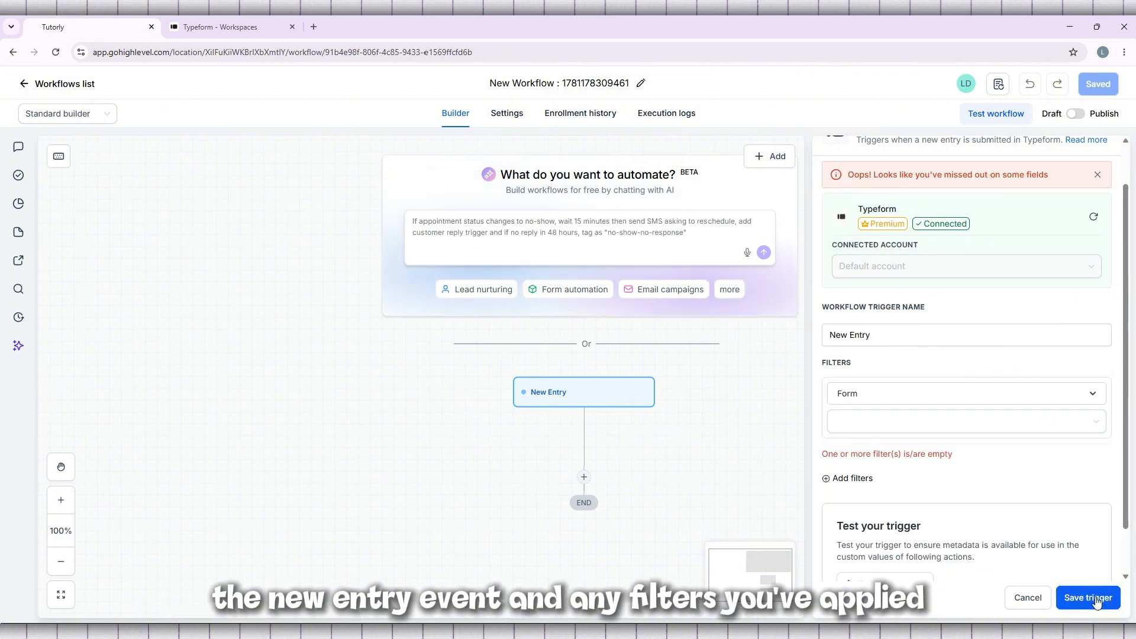
left_click(900, 426)
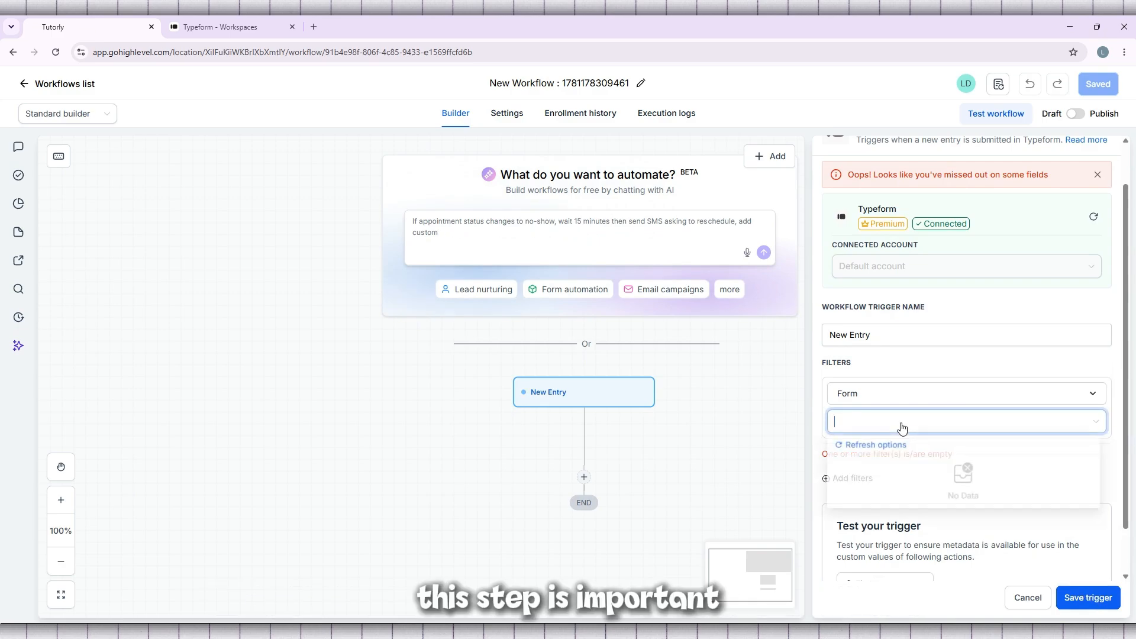
left_click(870, 445)
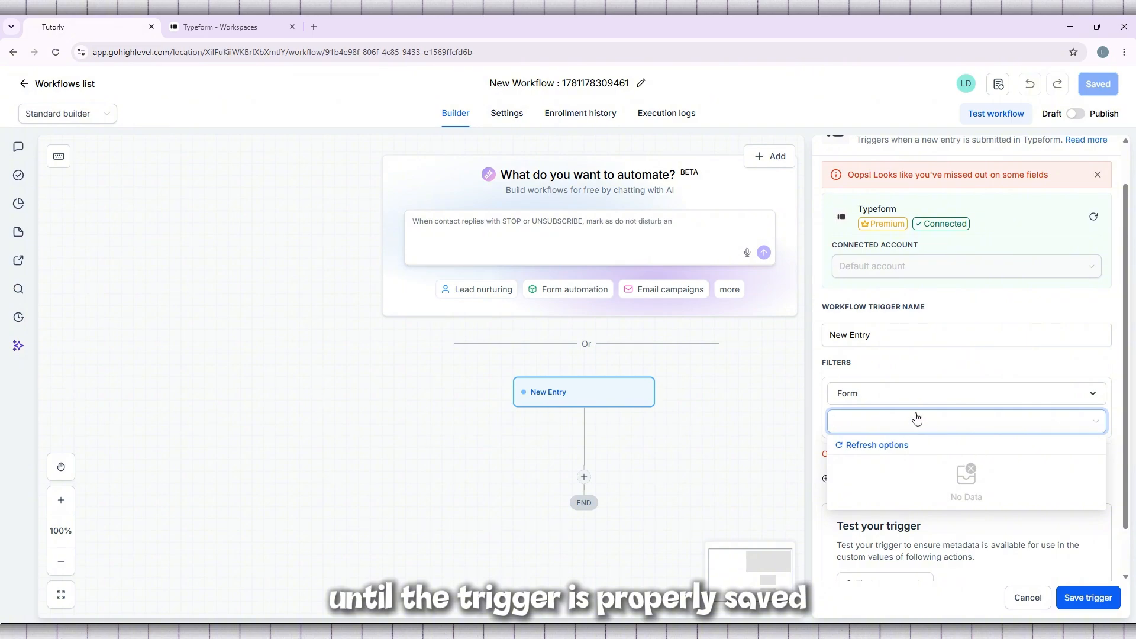
left_click(1037, 380)
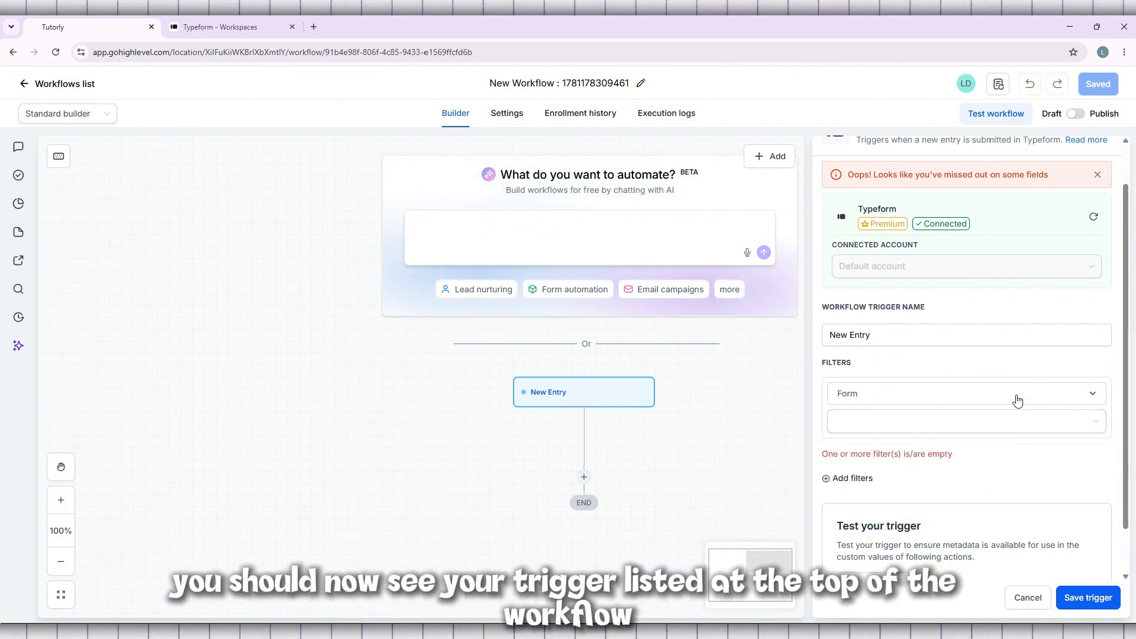
Step: Dismiss the missing-fields error and try to save the New Entry trigger again
scroll(1018, 400, "down", 1)
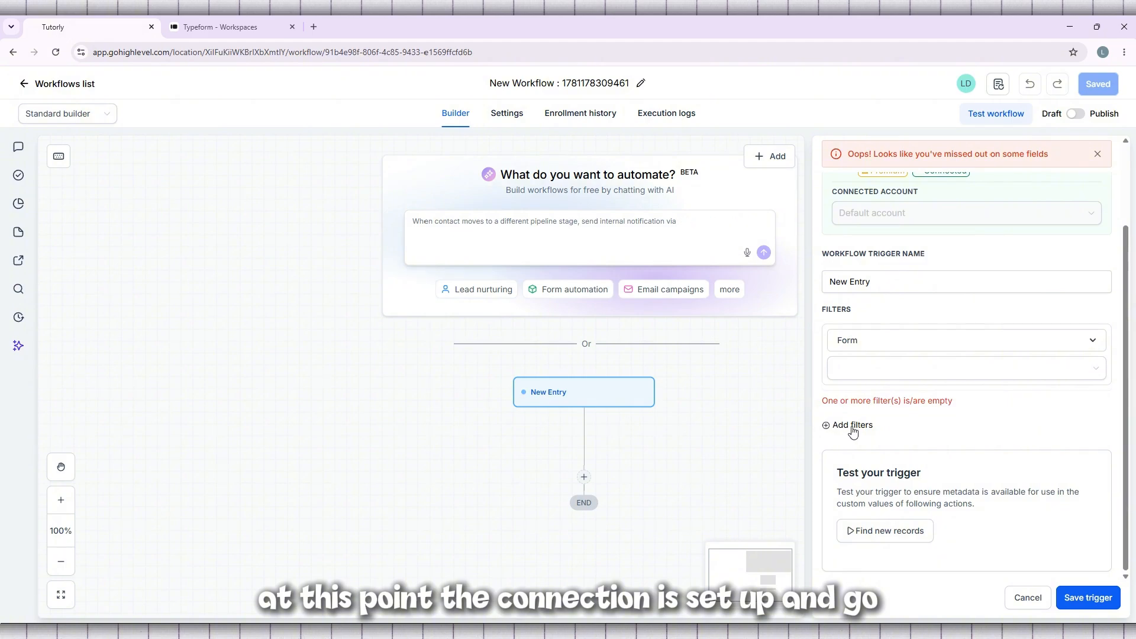
left_click(969, 290)
scroll(971, 294, "up", 2)
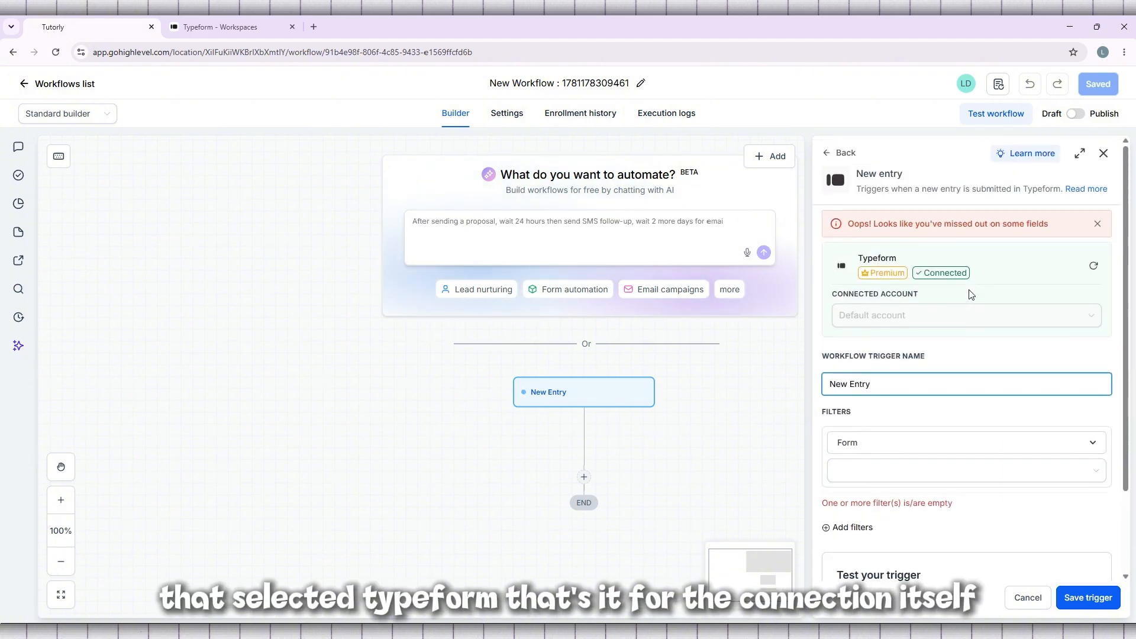
left_click(1096, 226)
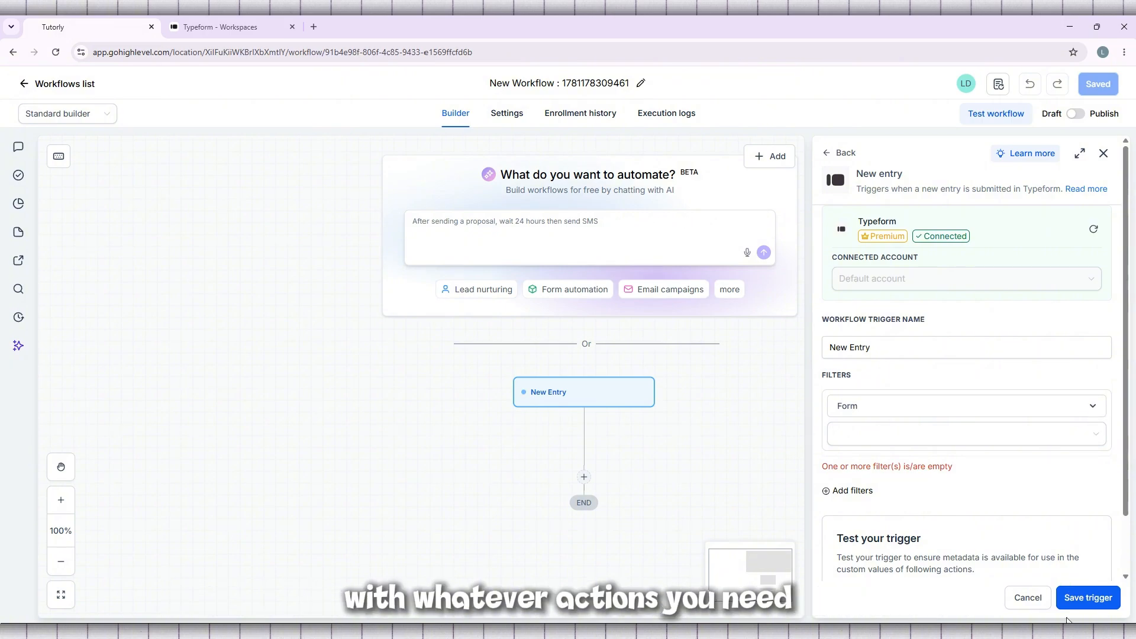
left_click(1084, 609)
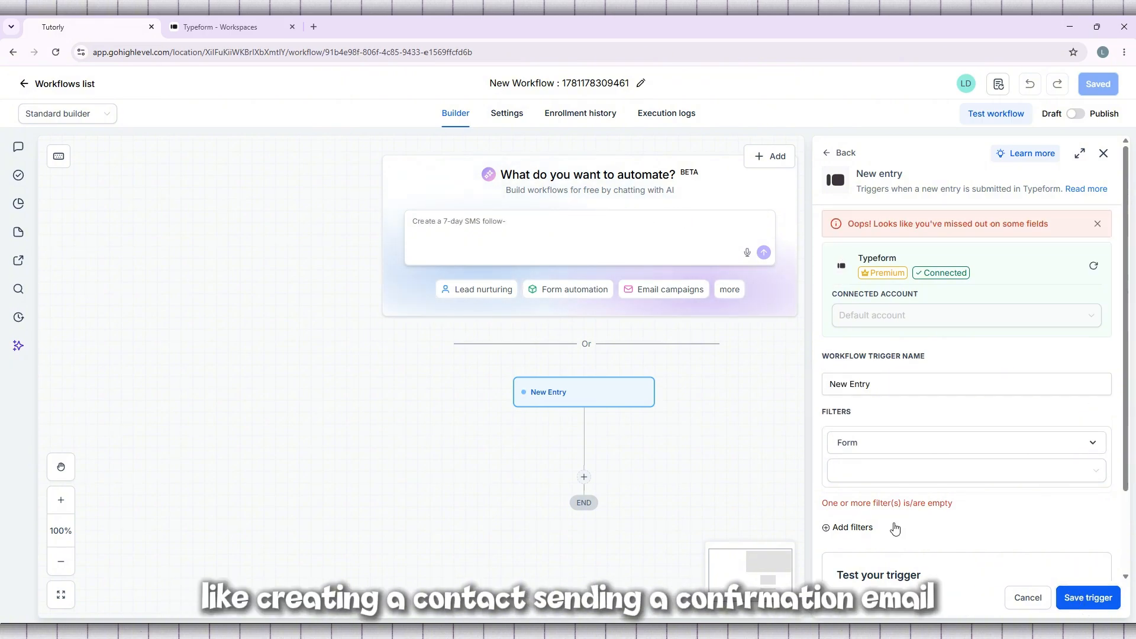
Step: Refresh the Form filter's options and search them for "t"
left_click(886, 472)
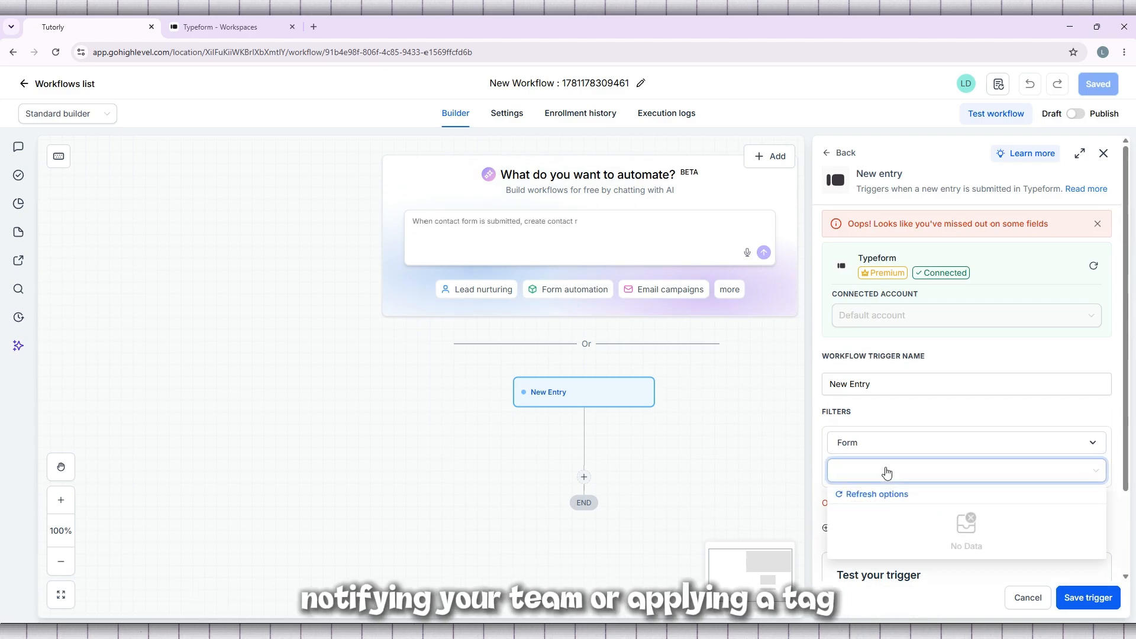
left_click(877, 494)
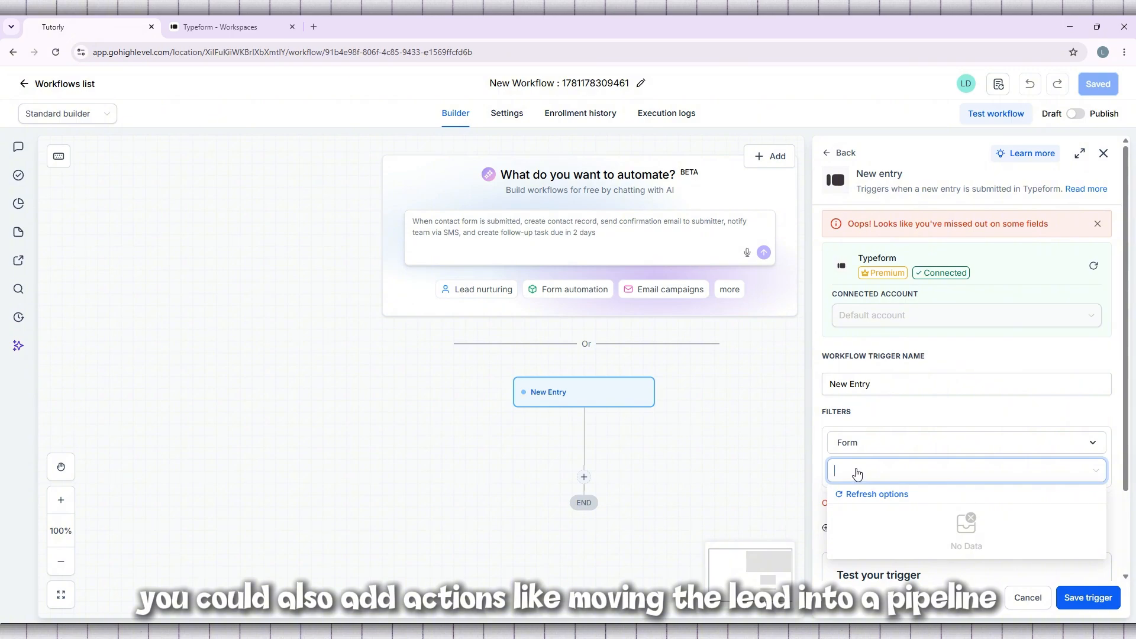
type("t")
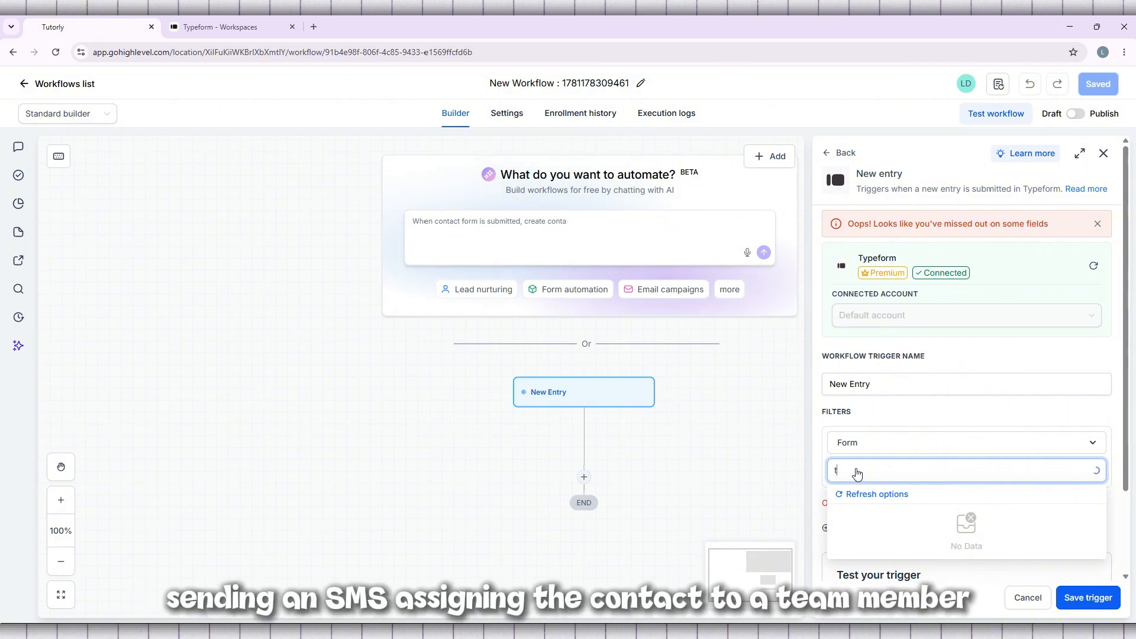
left_click(1097, 445)
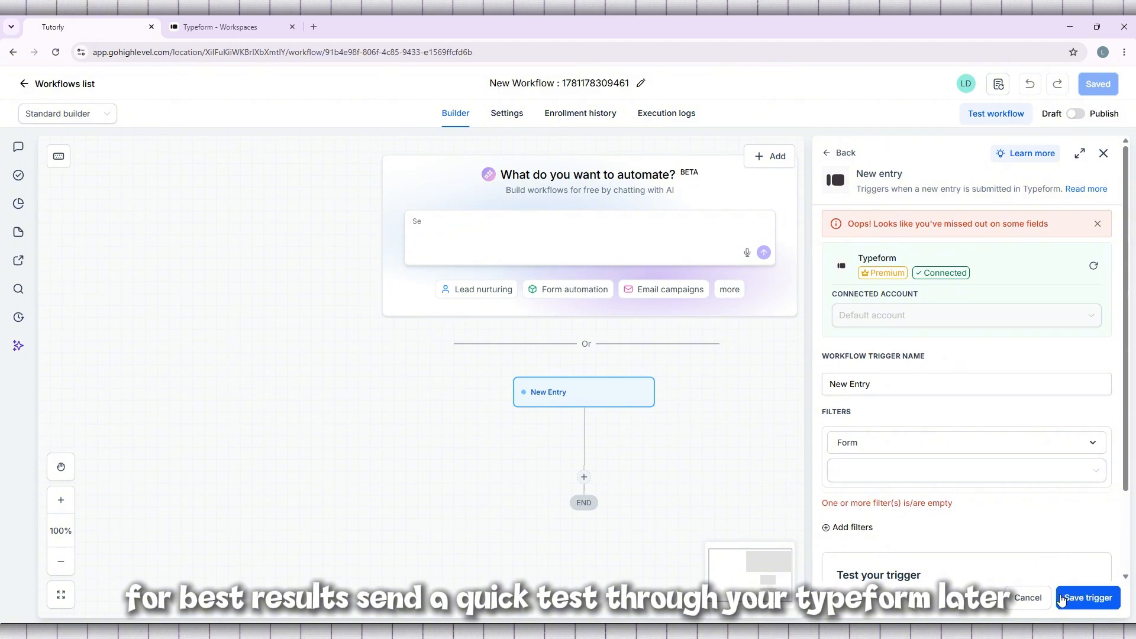
Step: Cancel the New Entry trigger setup and return to the workflow canvas
scroll(1002, 520, "down", 2)
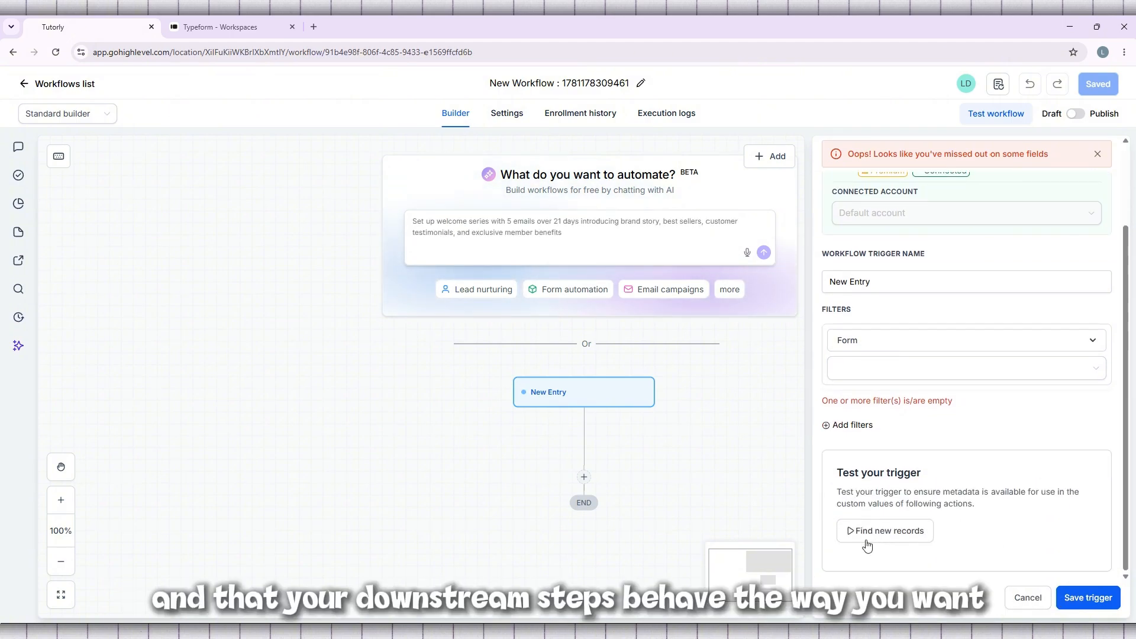
scroll(867, 546, "up", 2)
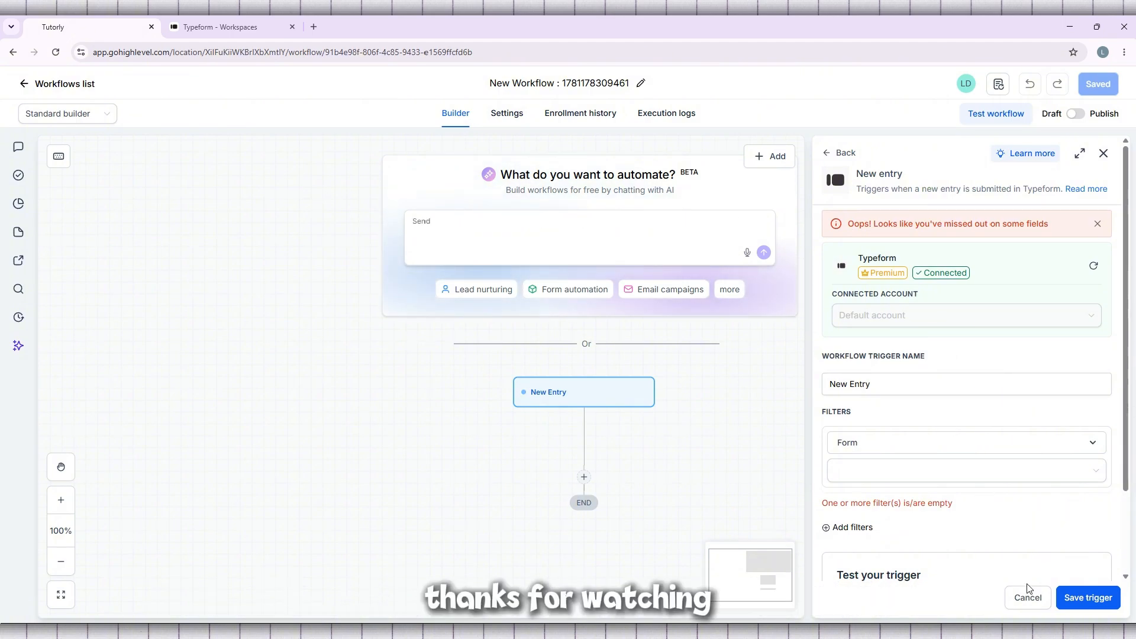
left_click(1028, 599)
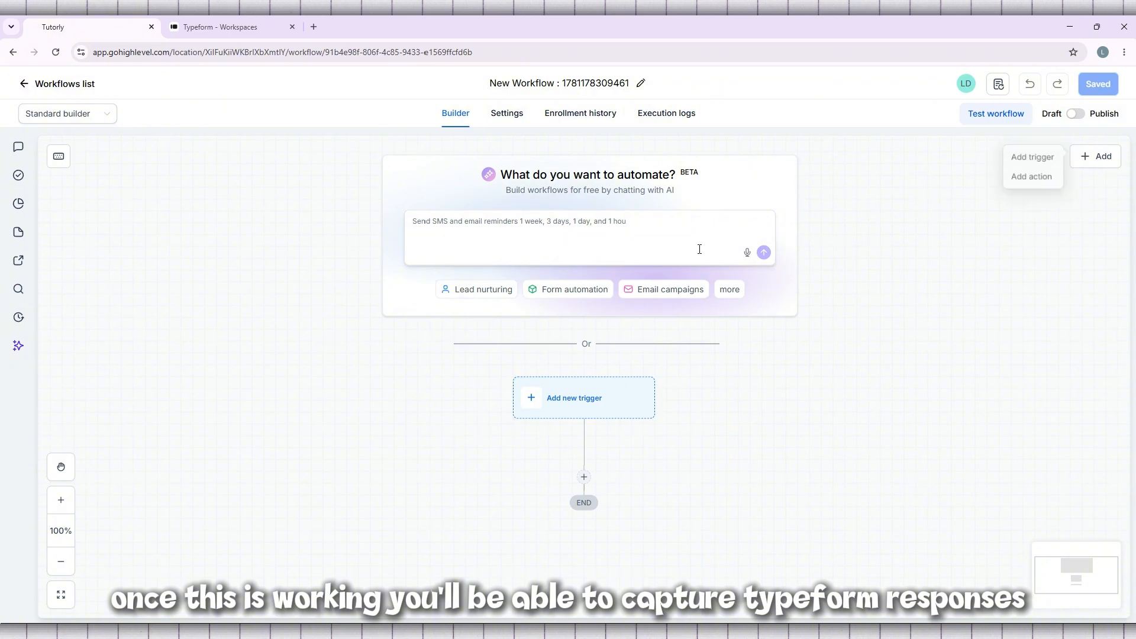
scroll(617, 264, "down", 2)
scroll(616, 261, "up", 8)
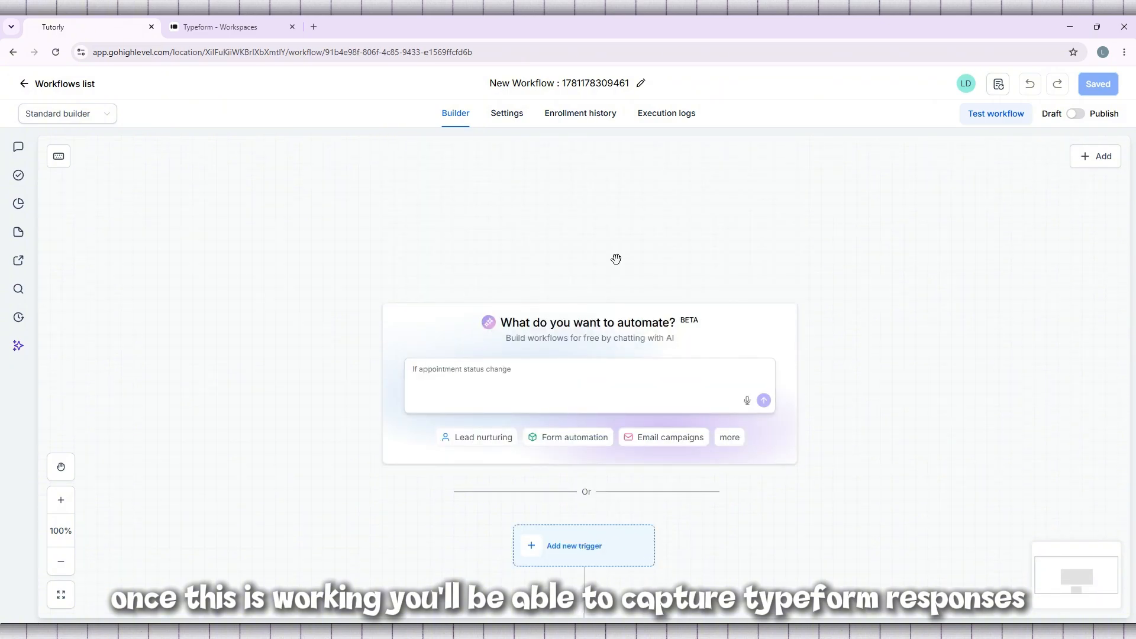